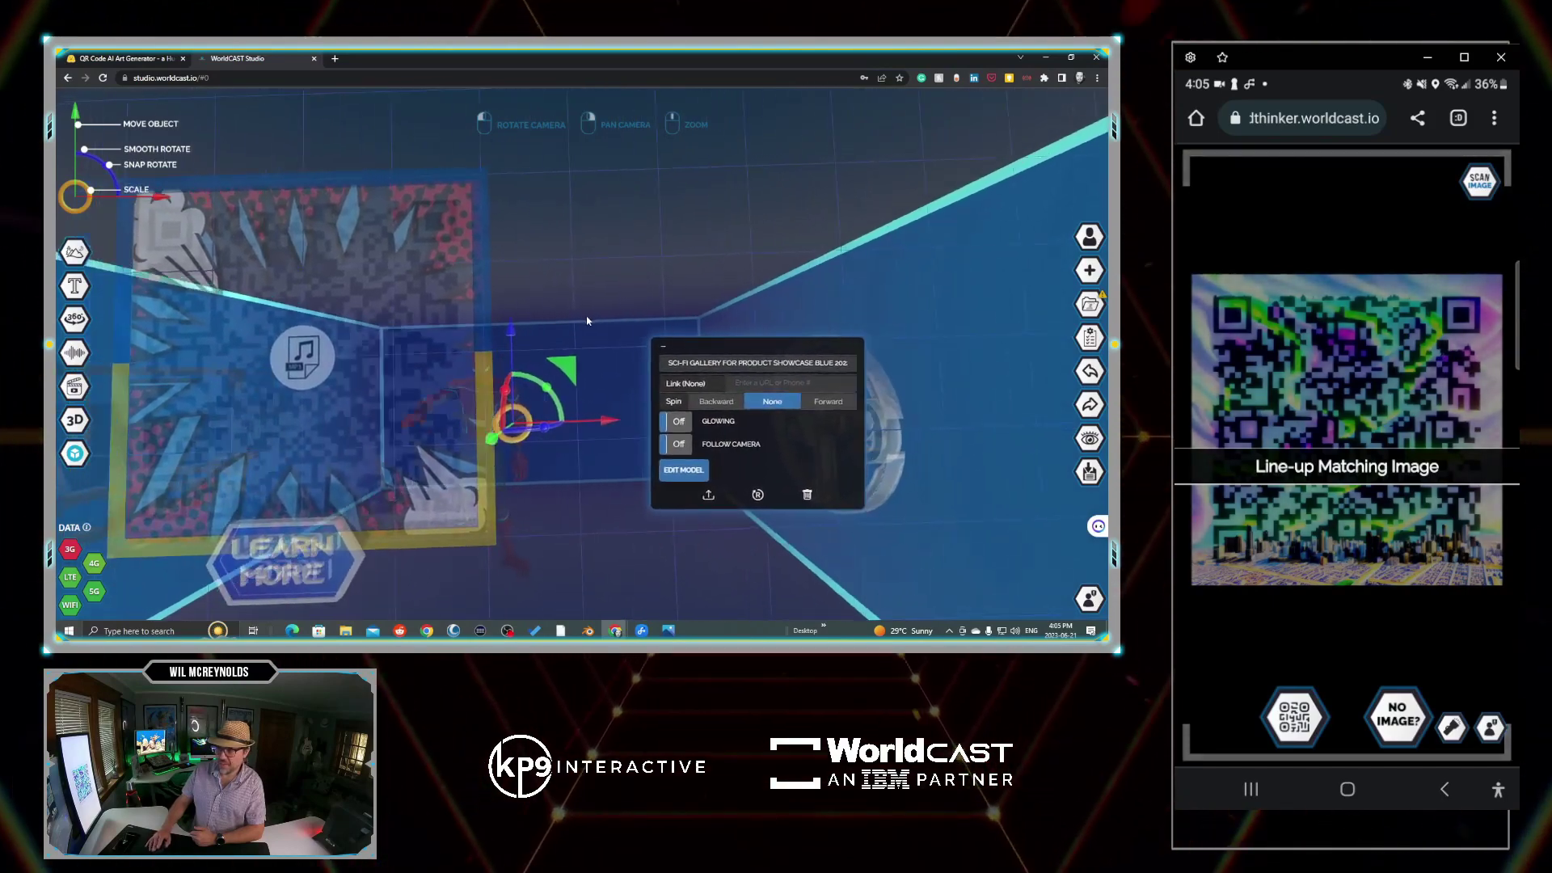
- Create a new PrintCast titled 'QR code tut' and list the Canva print design sizes
left_click_drag(587, 321, 614, 242)
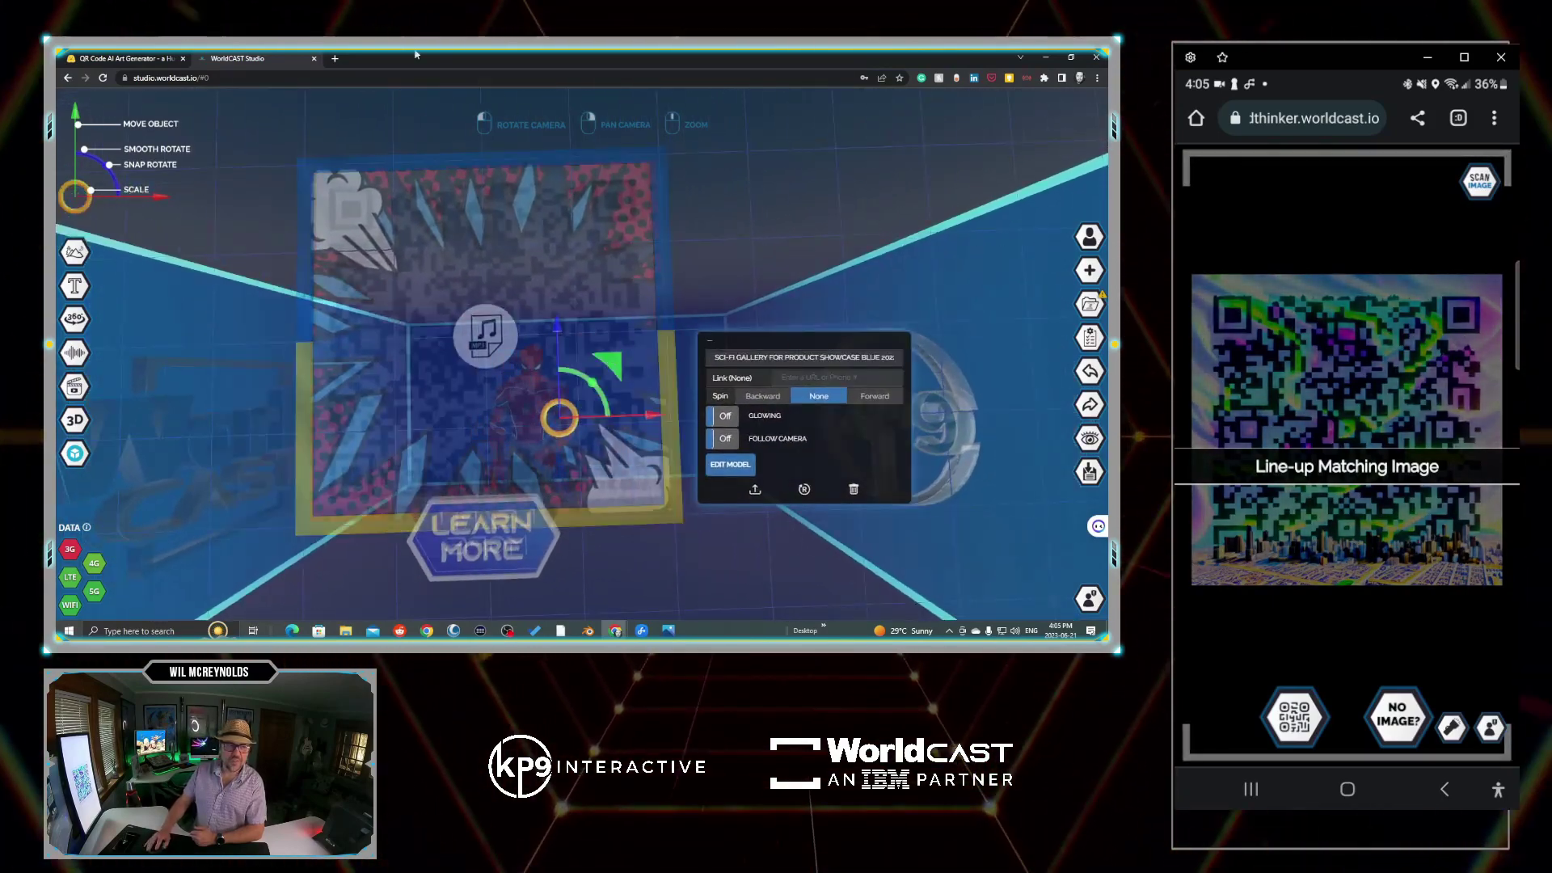
left_click(335, 58)
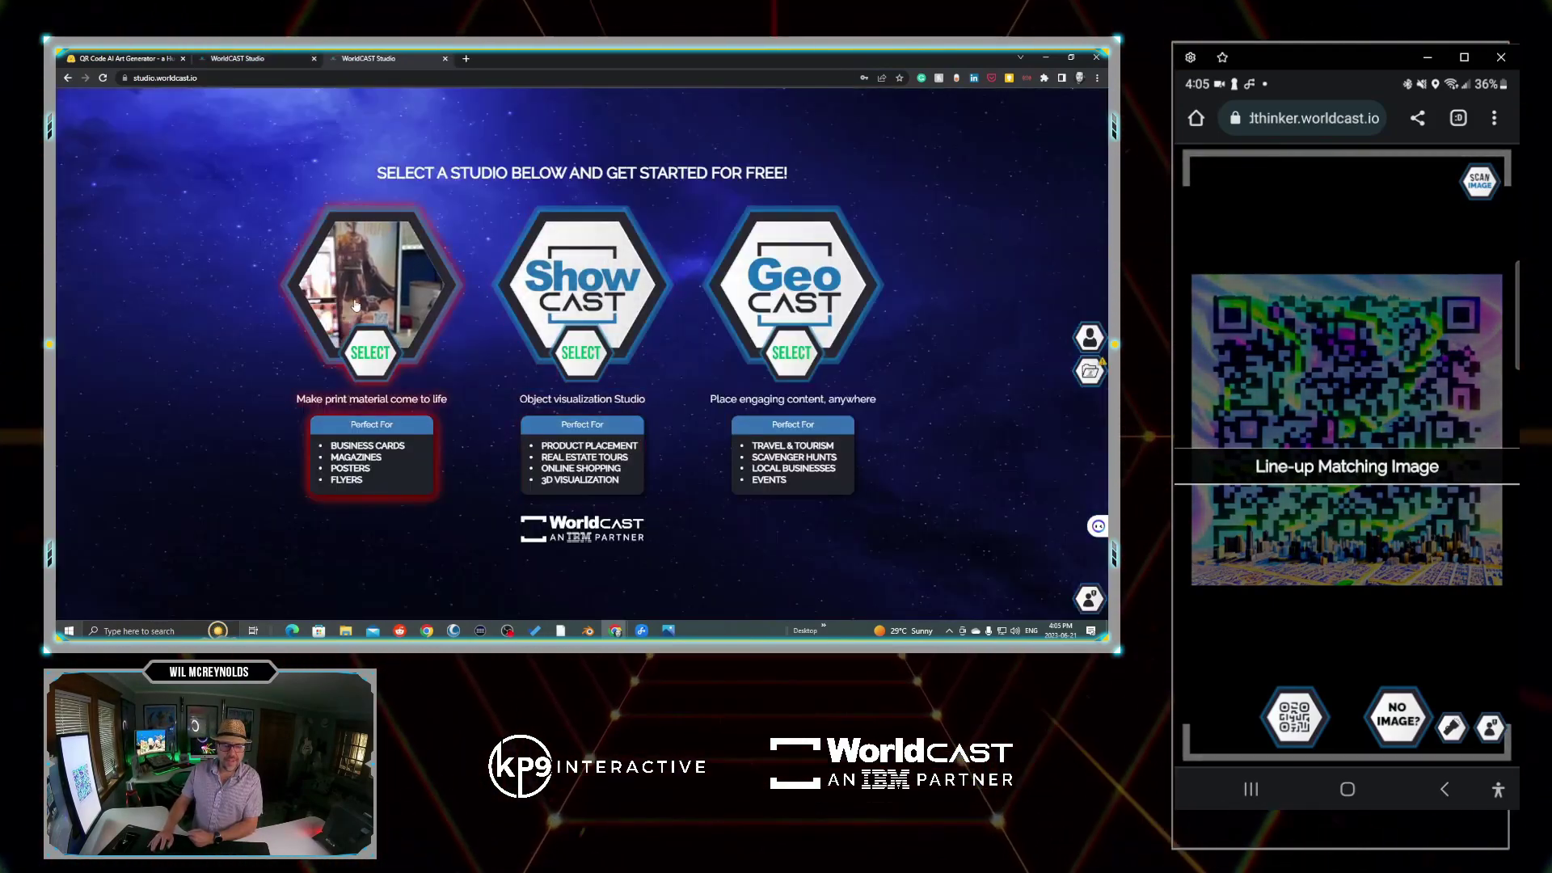
left_click(356, 305)
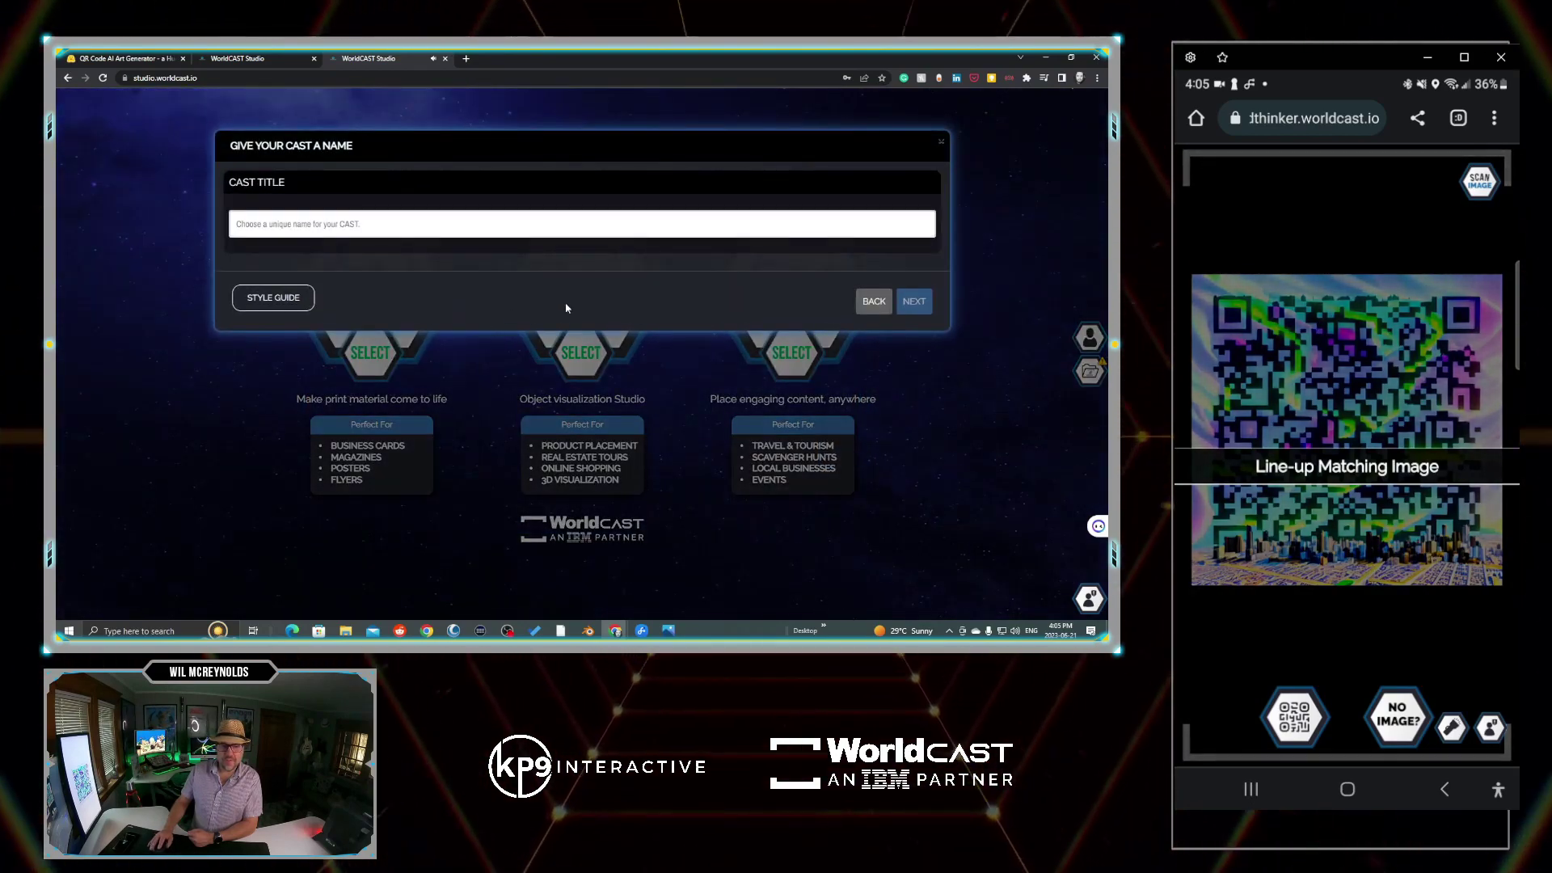
left_click(287, 224)
type("QR code tut")
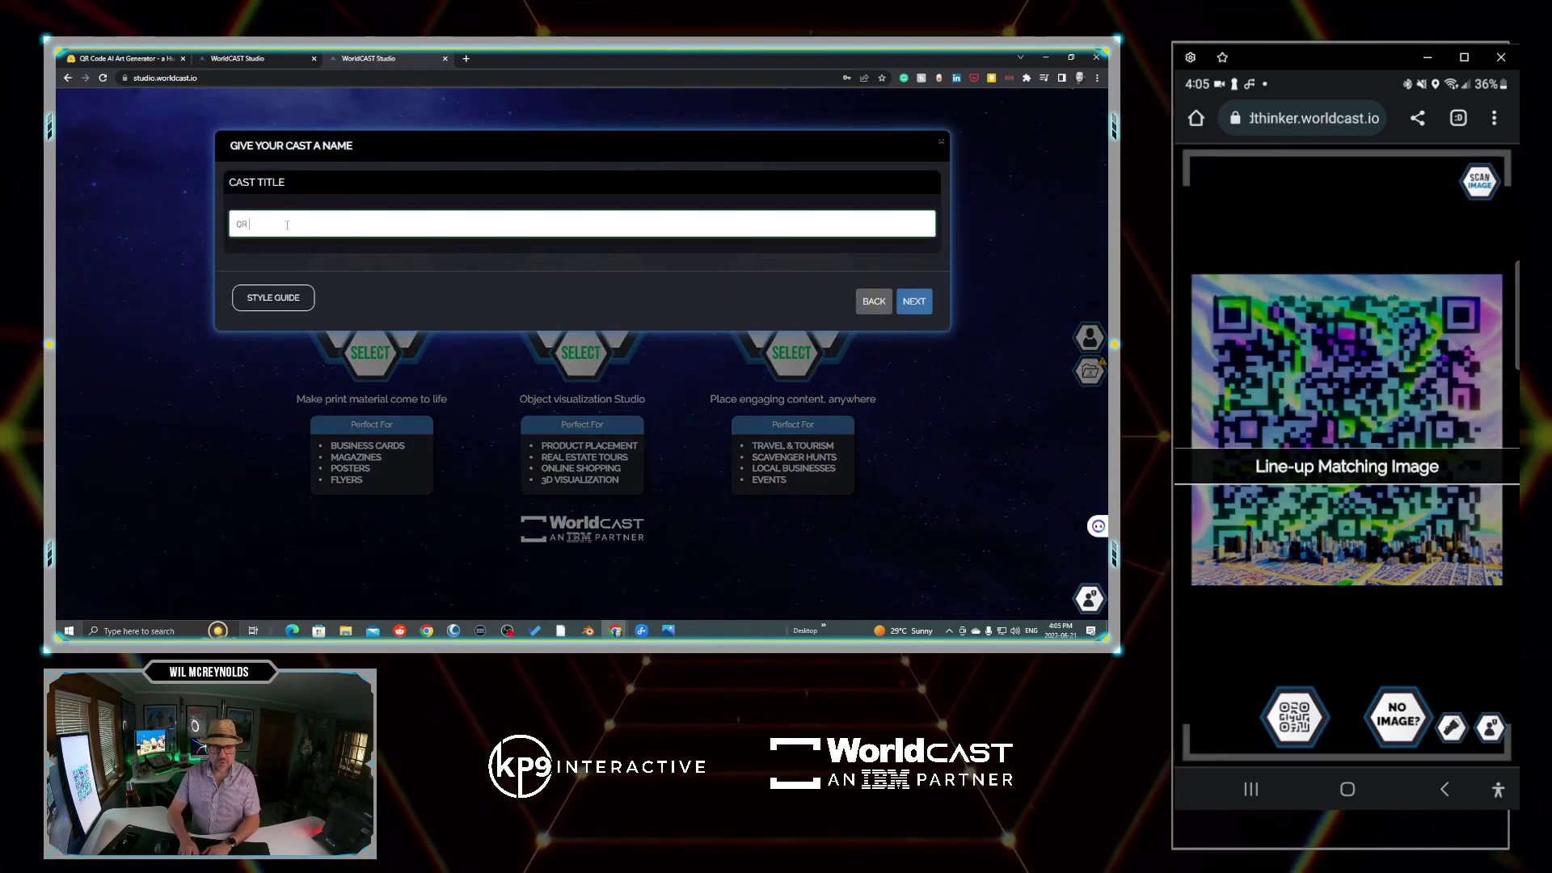
left_click(912, 301)
left_click(386, 213)
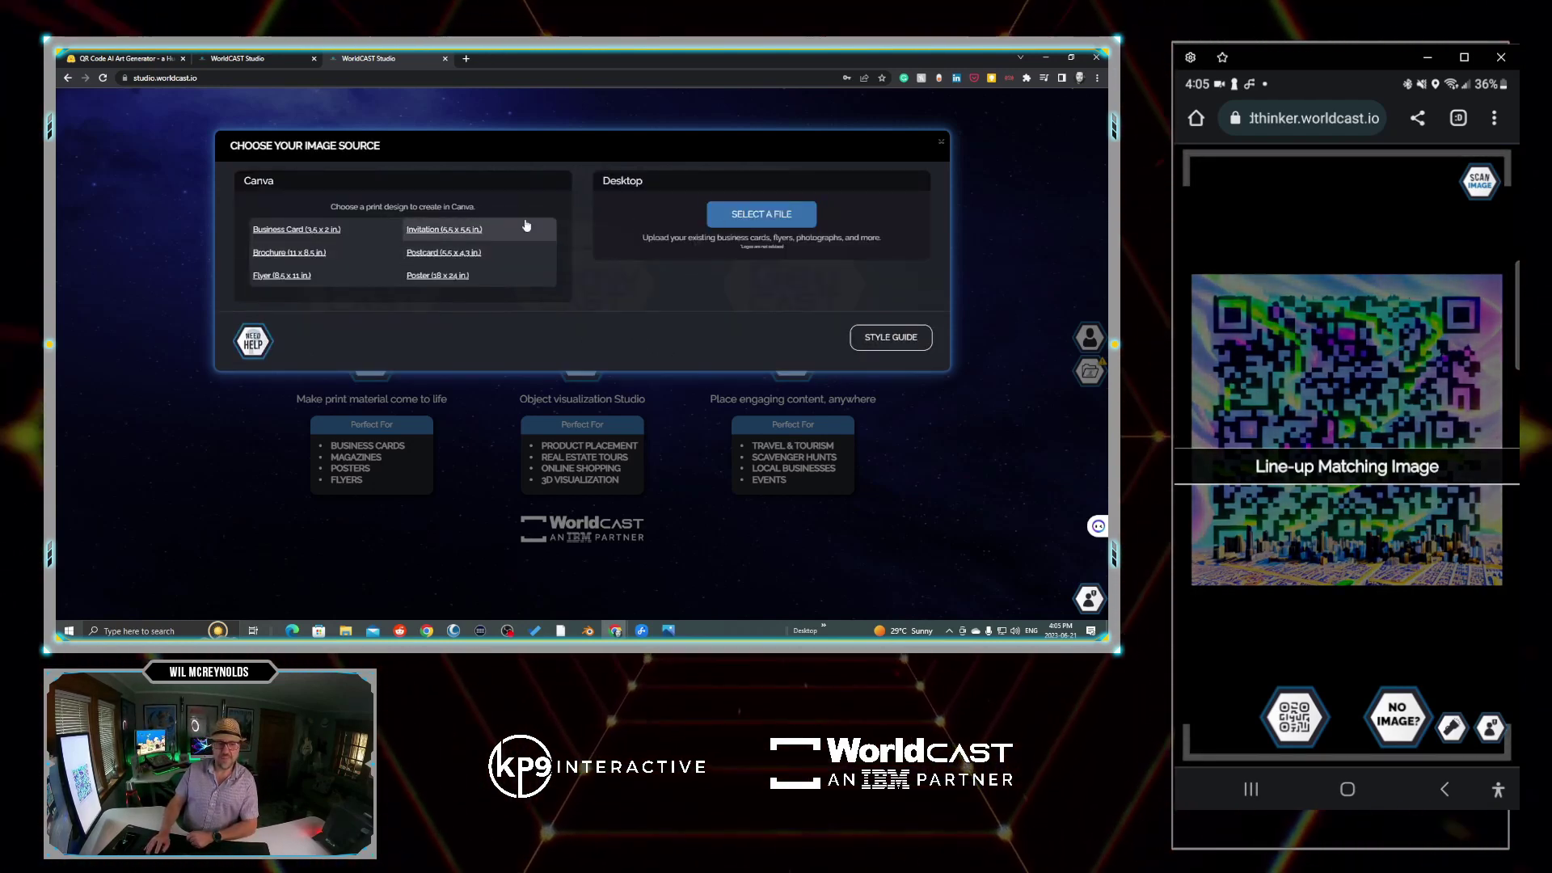
- Apply the first-birthday template to a square Canva invitation and export it to PrintCAST
left_click(463, 232)
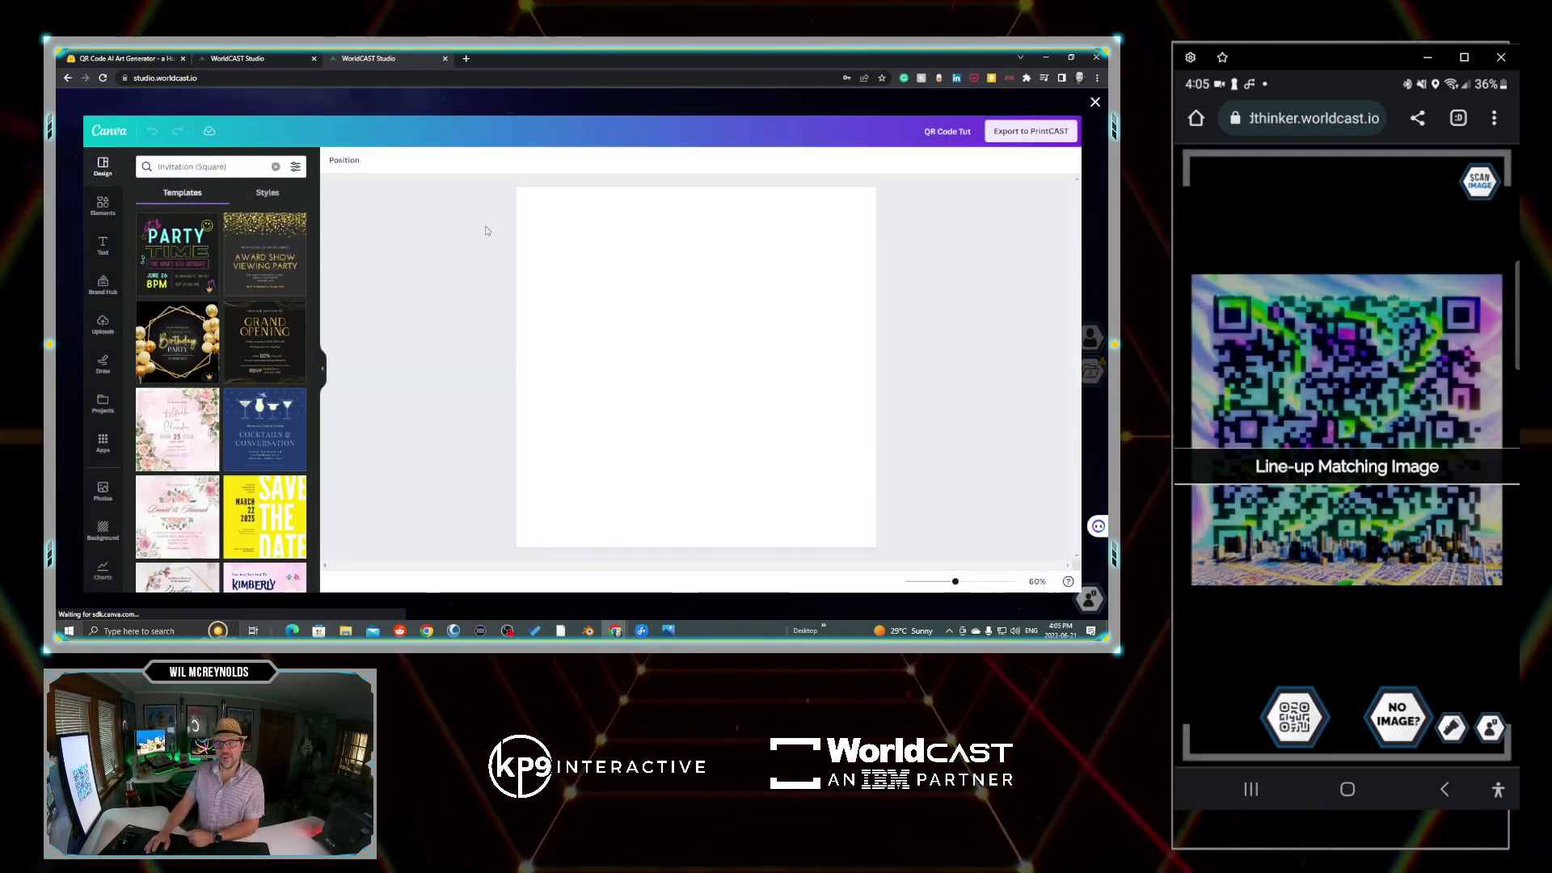
scroll(248, 281, "down", 10)
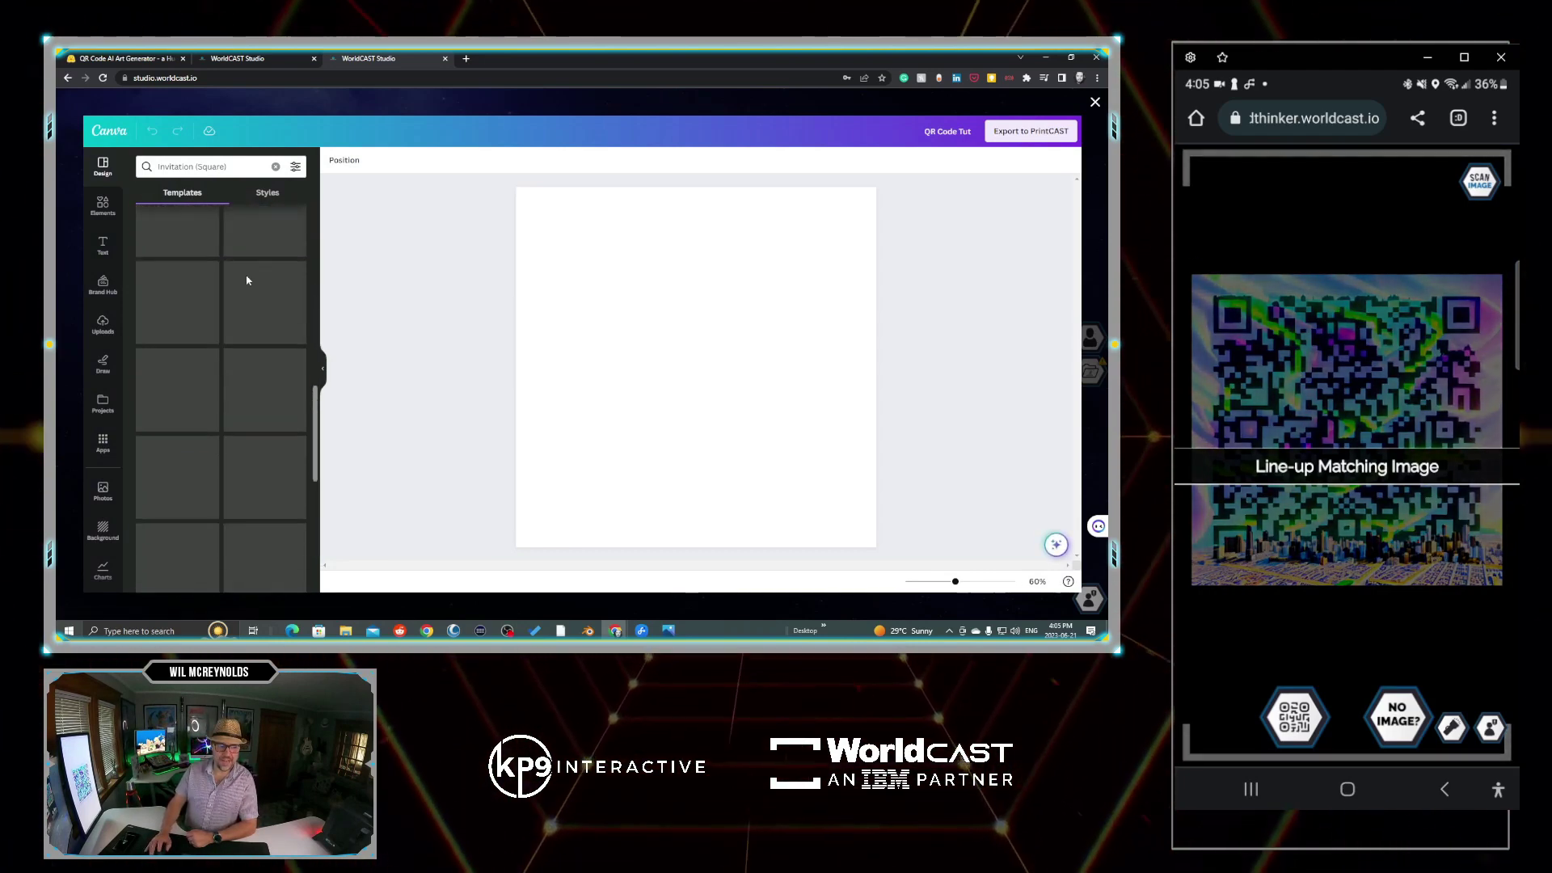
scroll(248, 281, "down", 10)
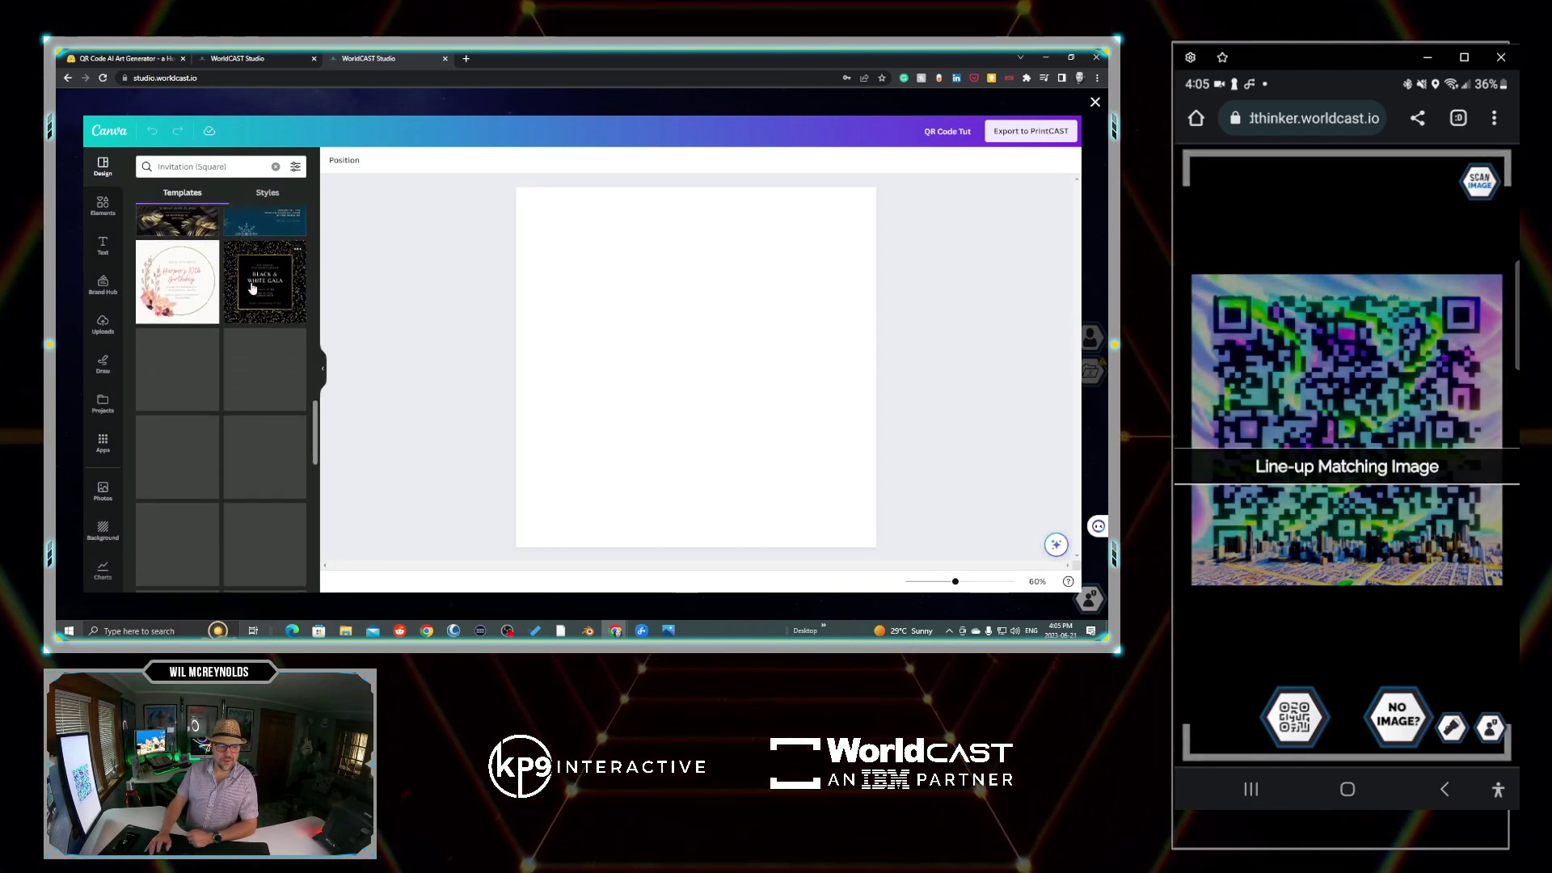
scroll(165, 239, "down", 2)
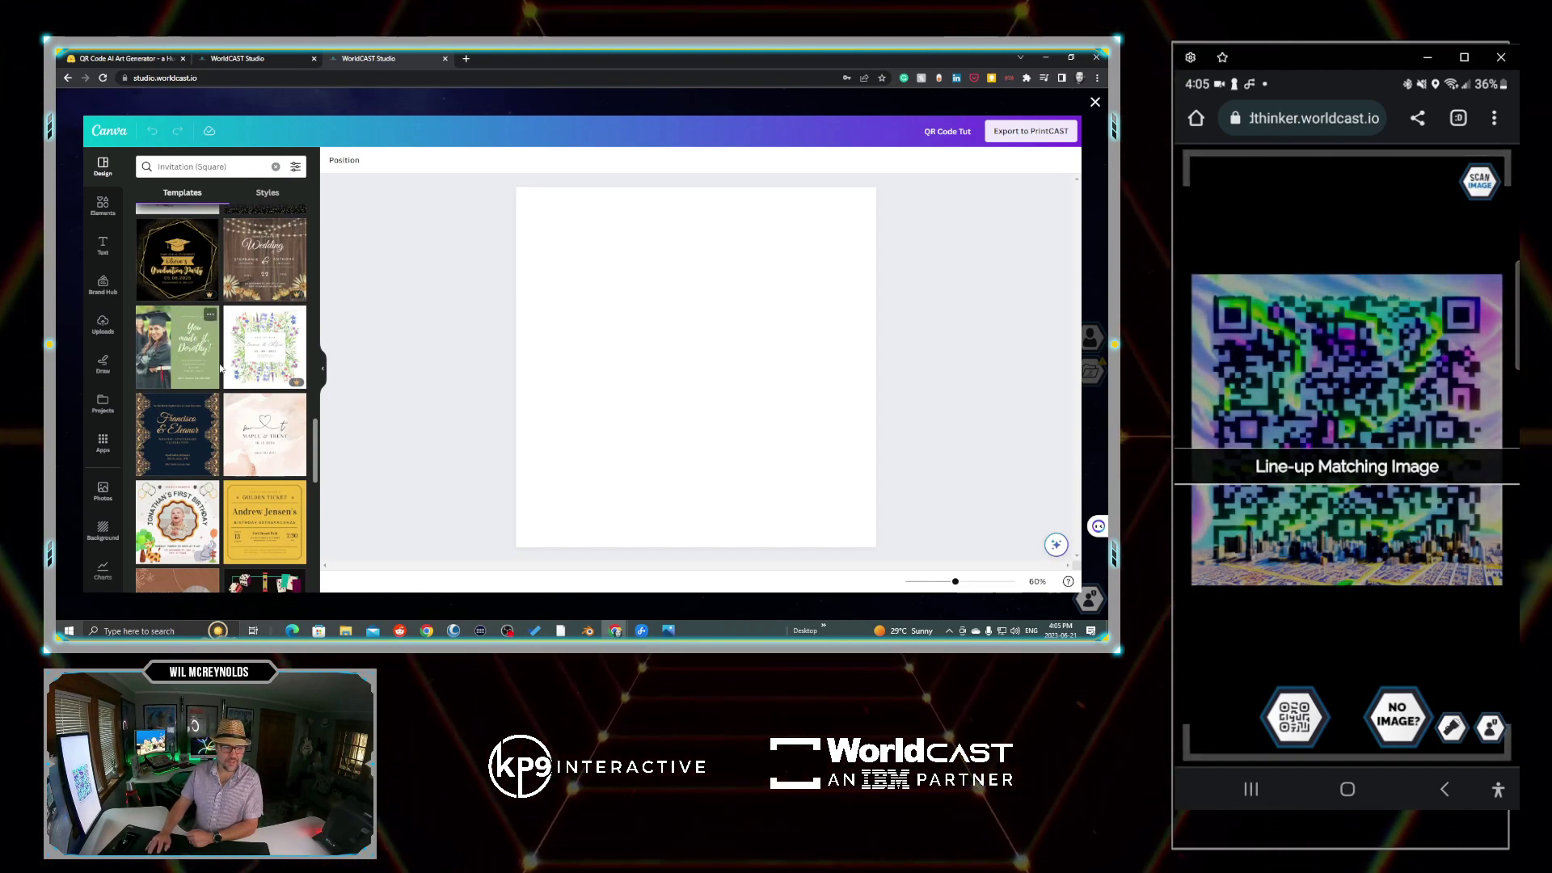
left_click(179, 514)
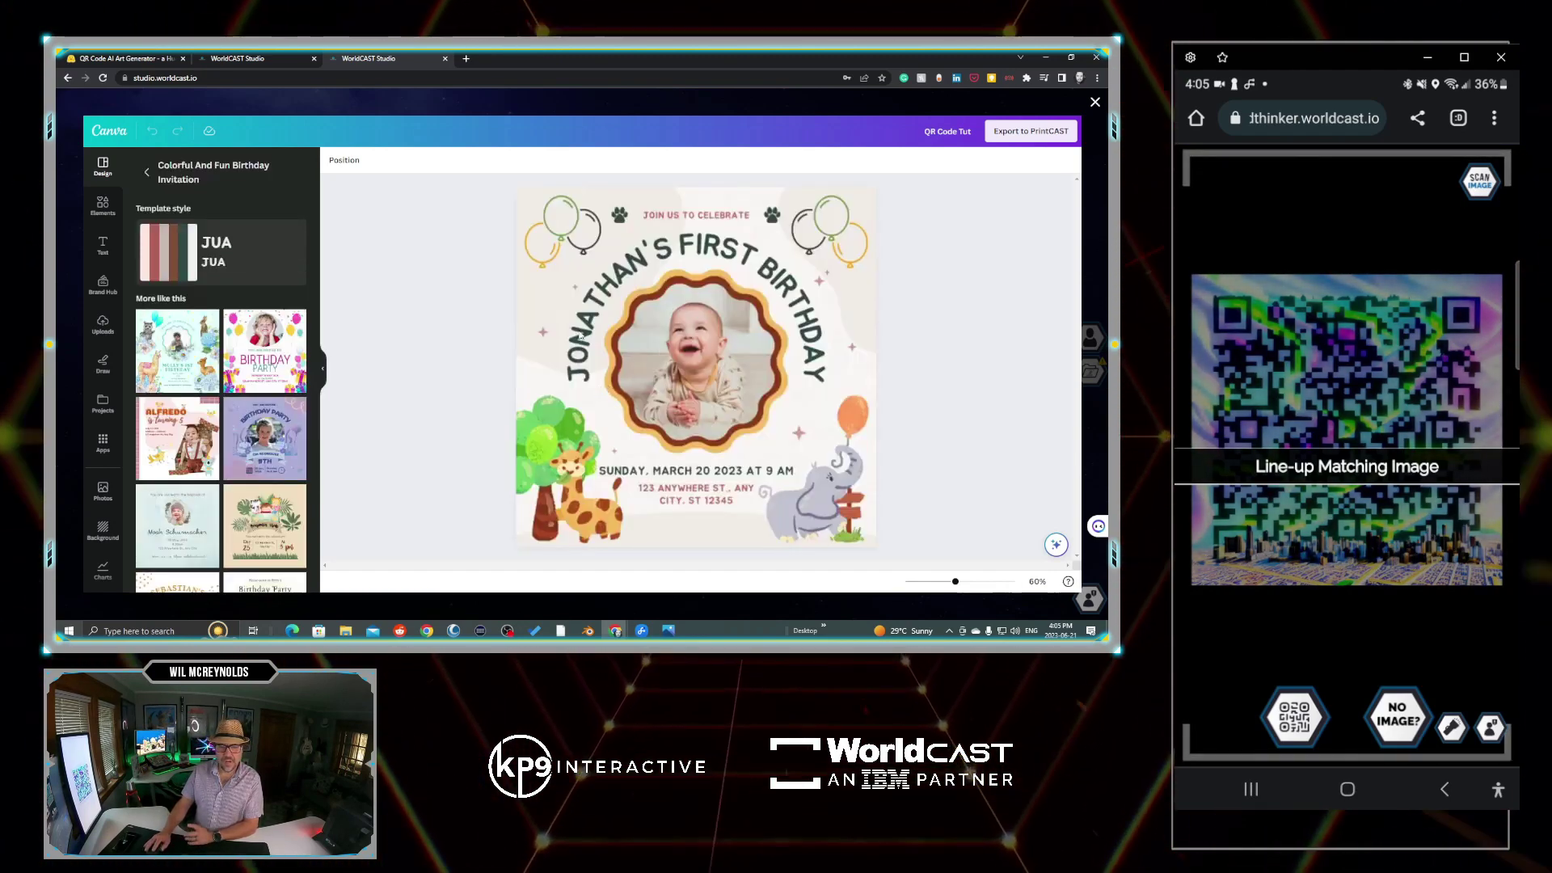
left_click(997, 139)
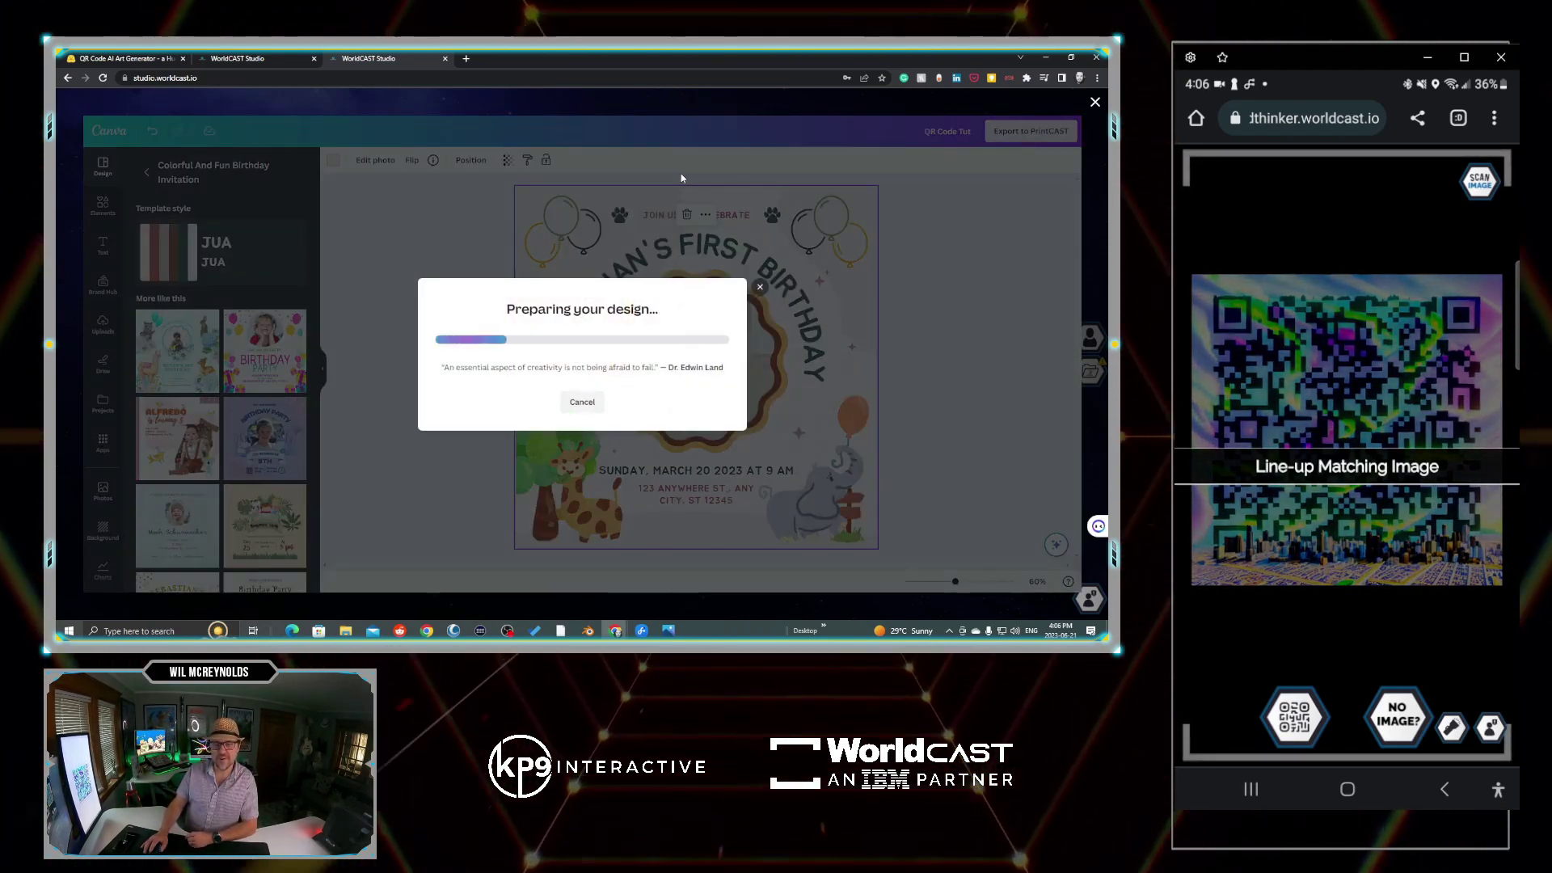
- Publish the birthday cast on the free Creator plan and save its QR code as QR Code Tut.png
left_click(902, 347)
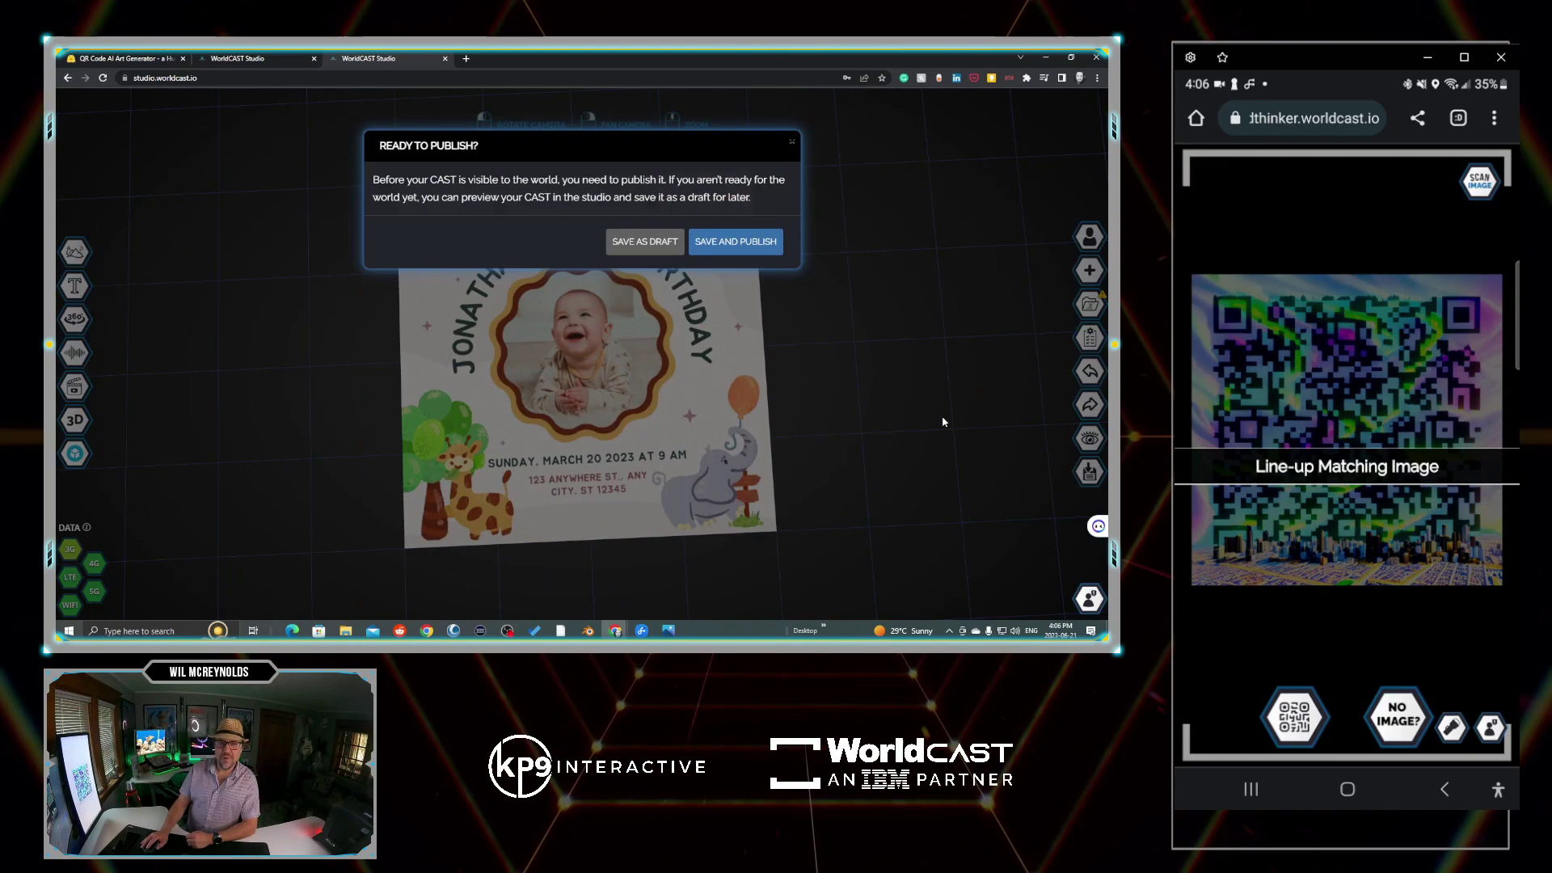
left_click(723, 241)
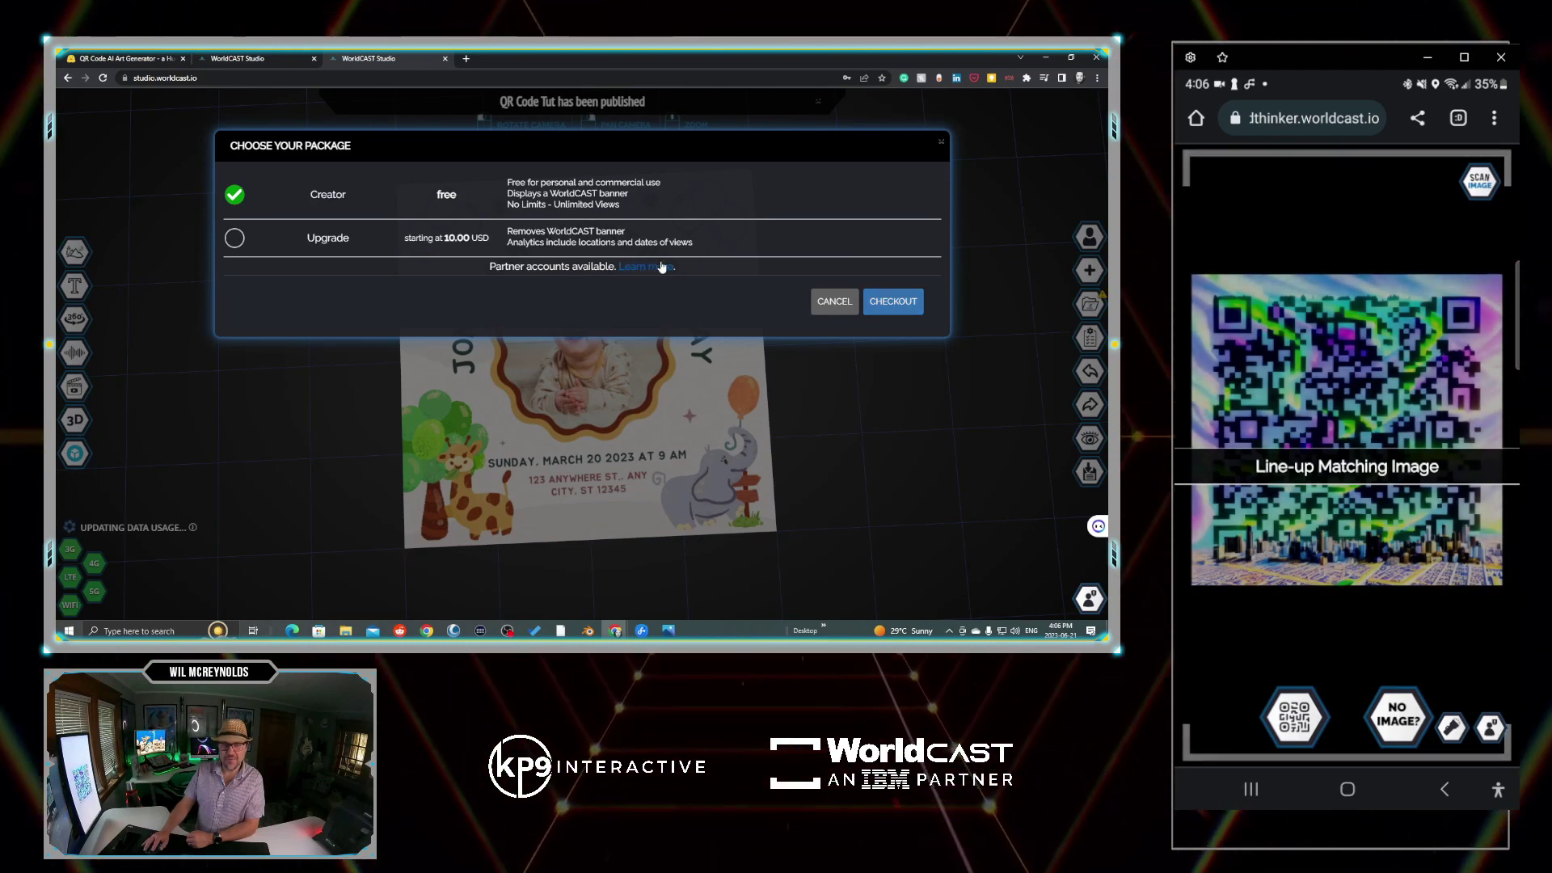
left_click(895, 303)
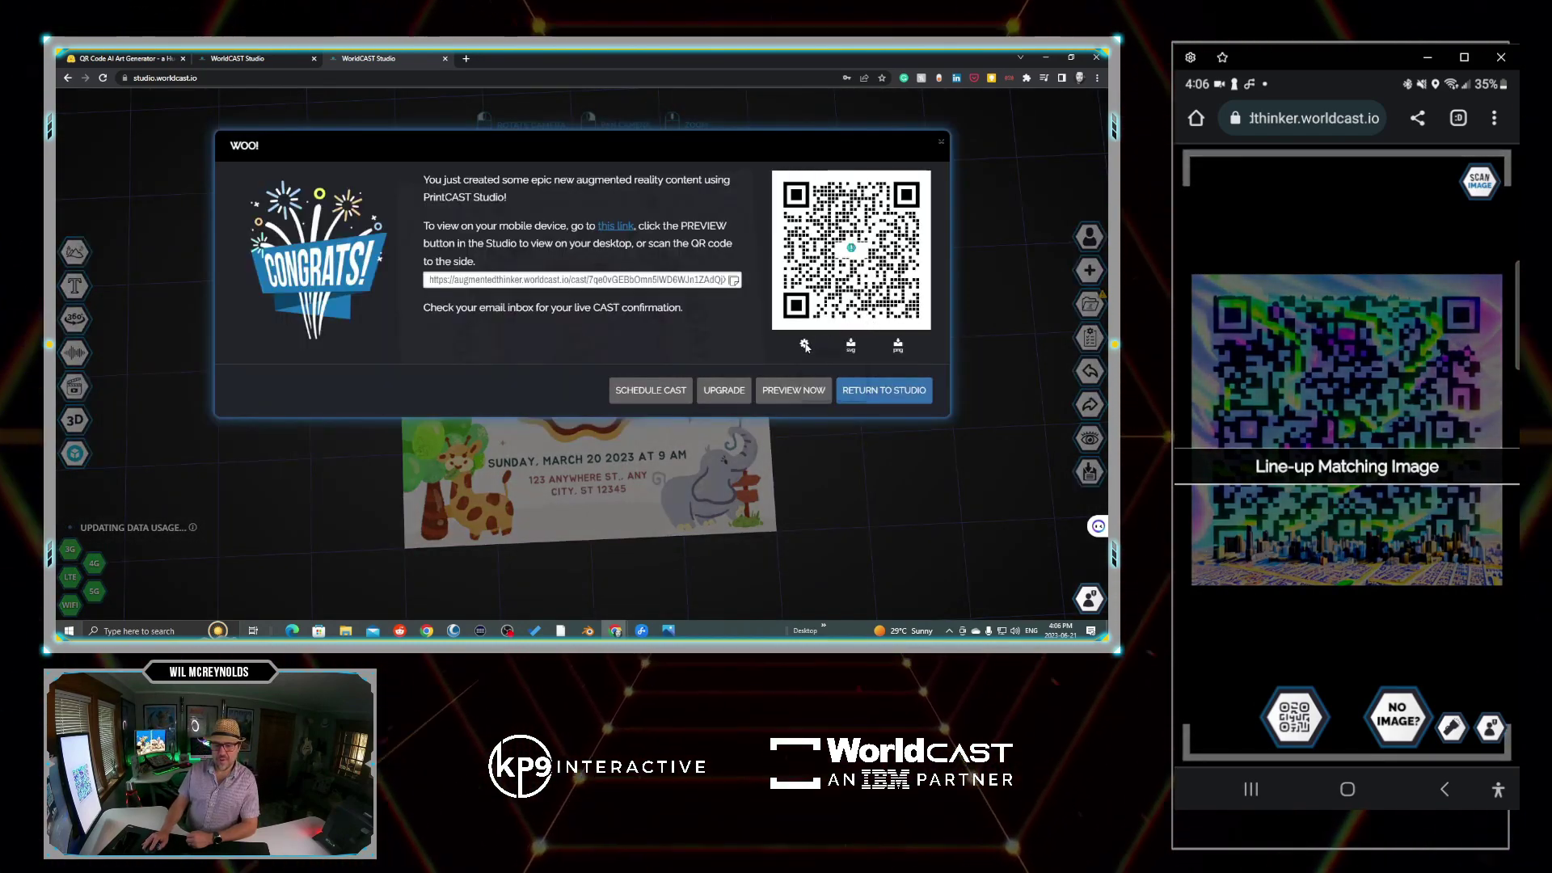
left_click(898, 346)
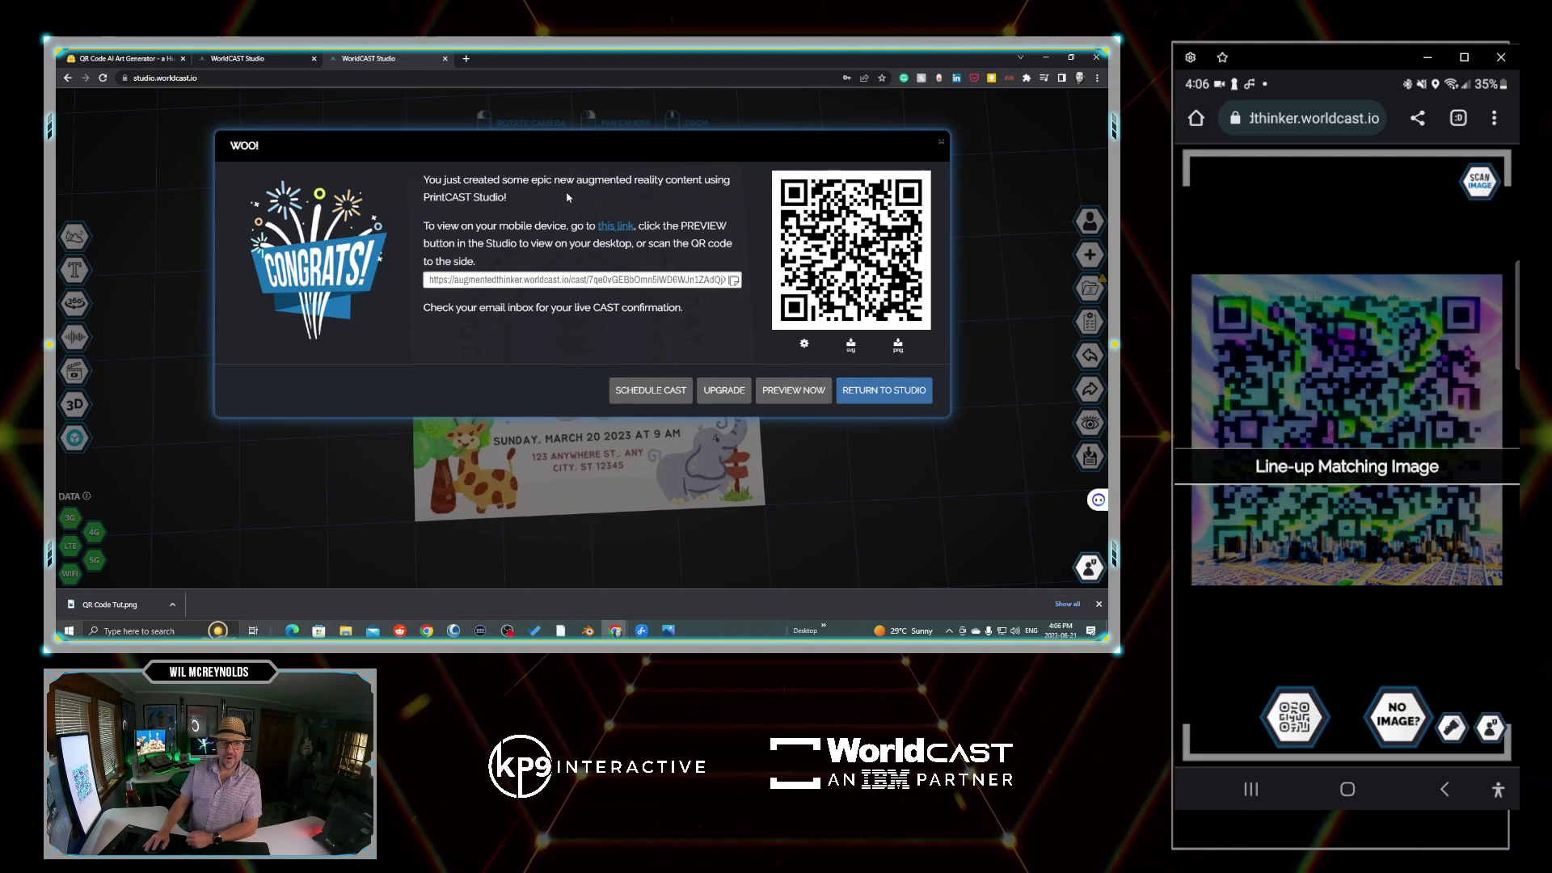
left_click(112, 59)
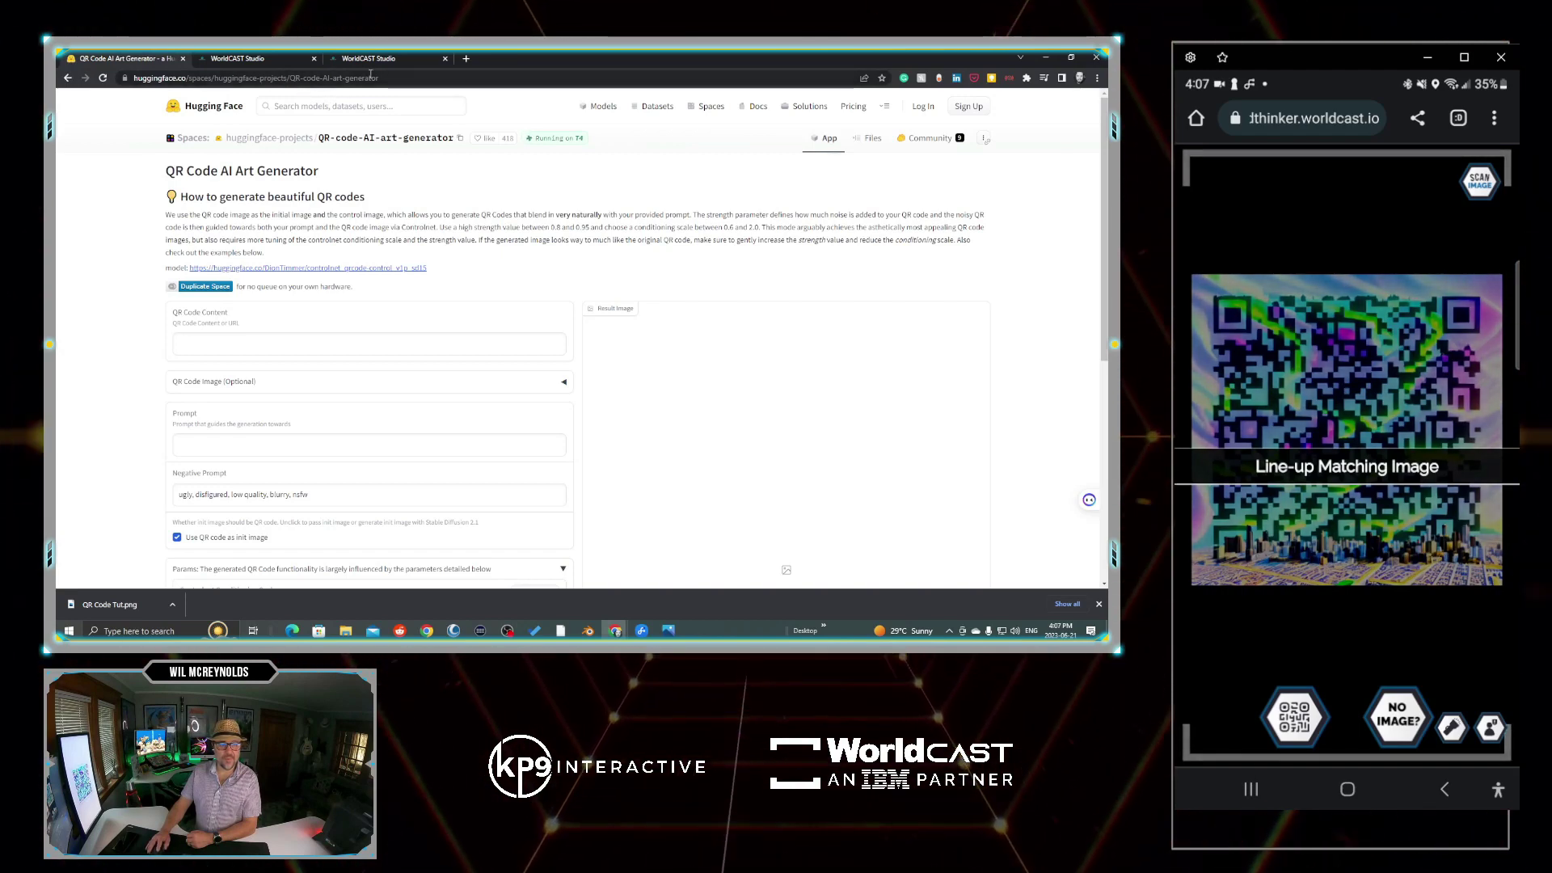
- Paste the cast's worldcast.io link as QR Code Content, removing the uploaded QR image again
left_click(204, 341)
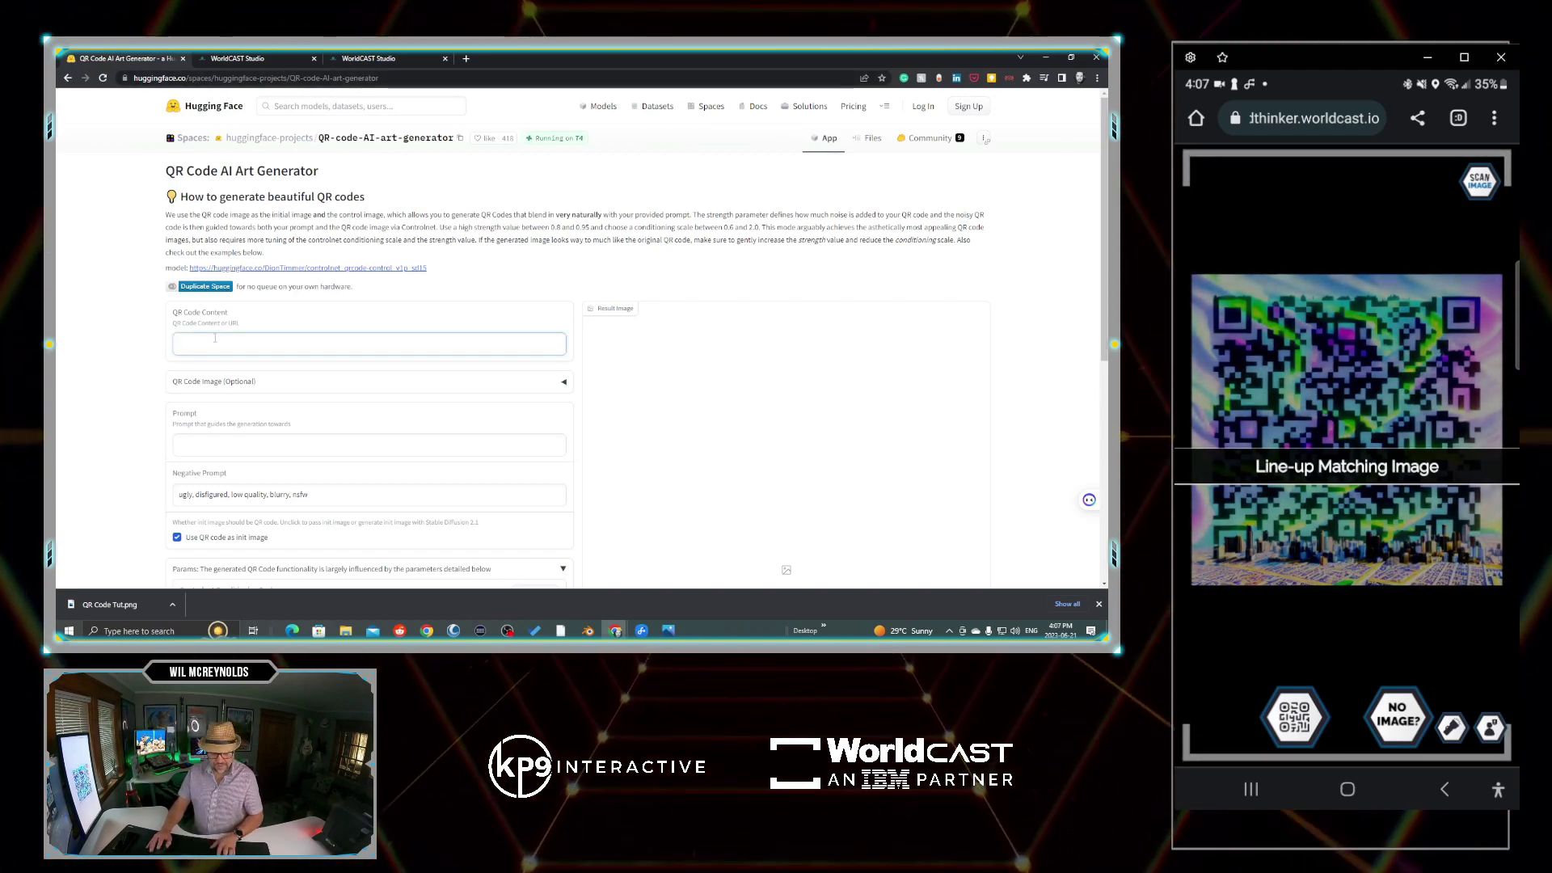
key("ctrl+v")
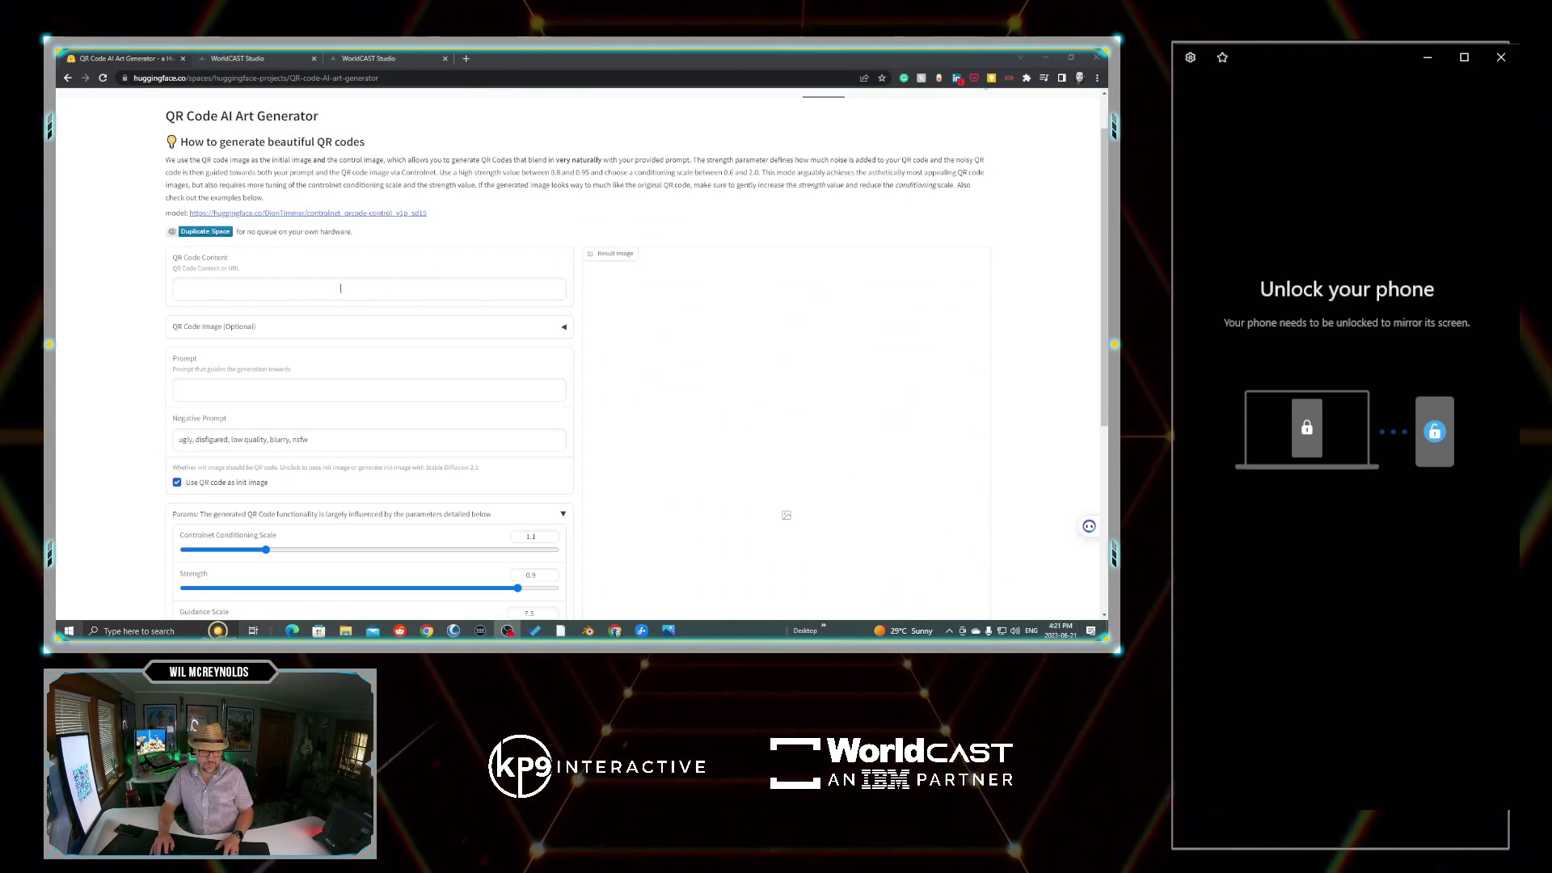
left_click(240, 290)
type("https://augmentedthinker.worldcast.io/cast/7qe0vGEBbOmn5IWD6W.In1ZAdQjXrKaR3k29P")
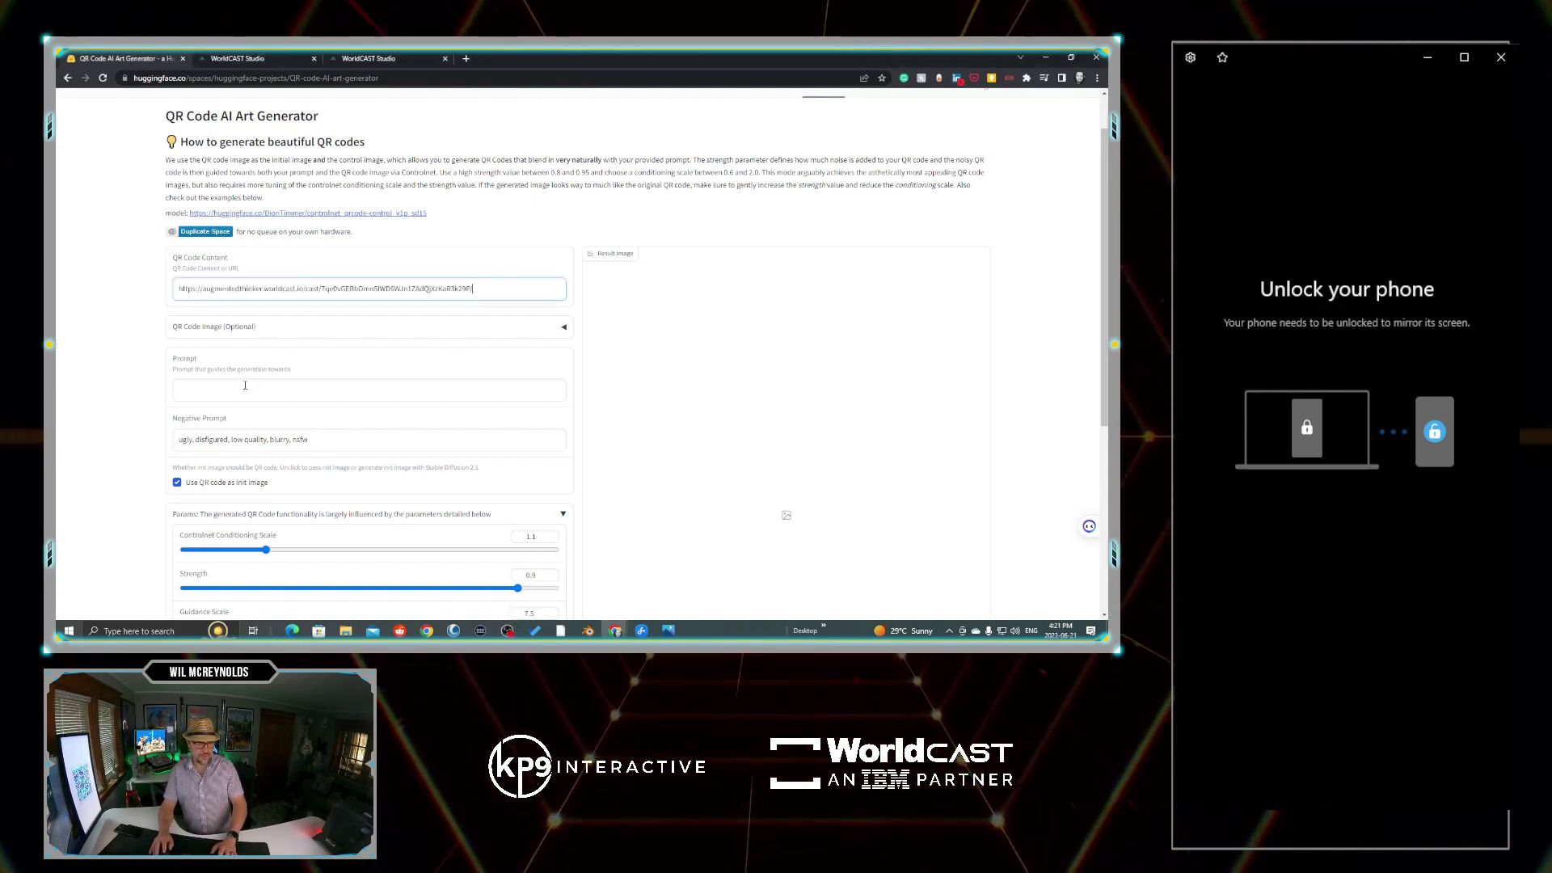
left_click(347, 327)
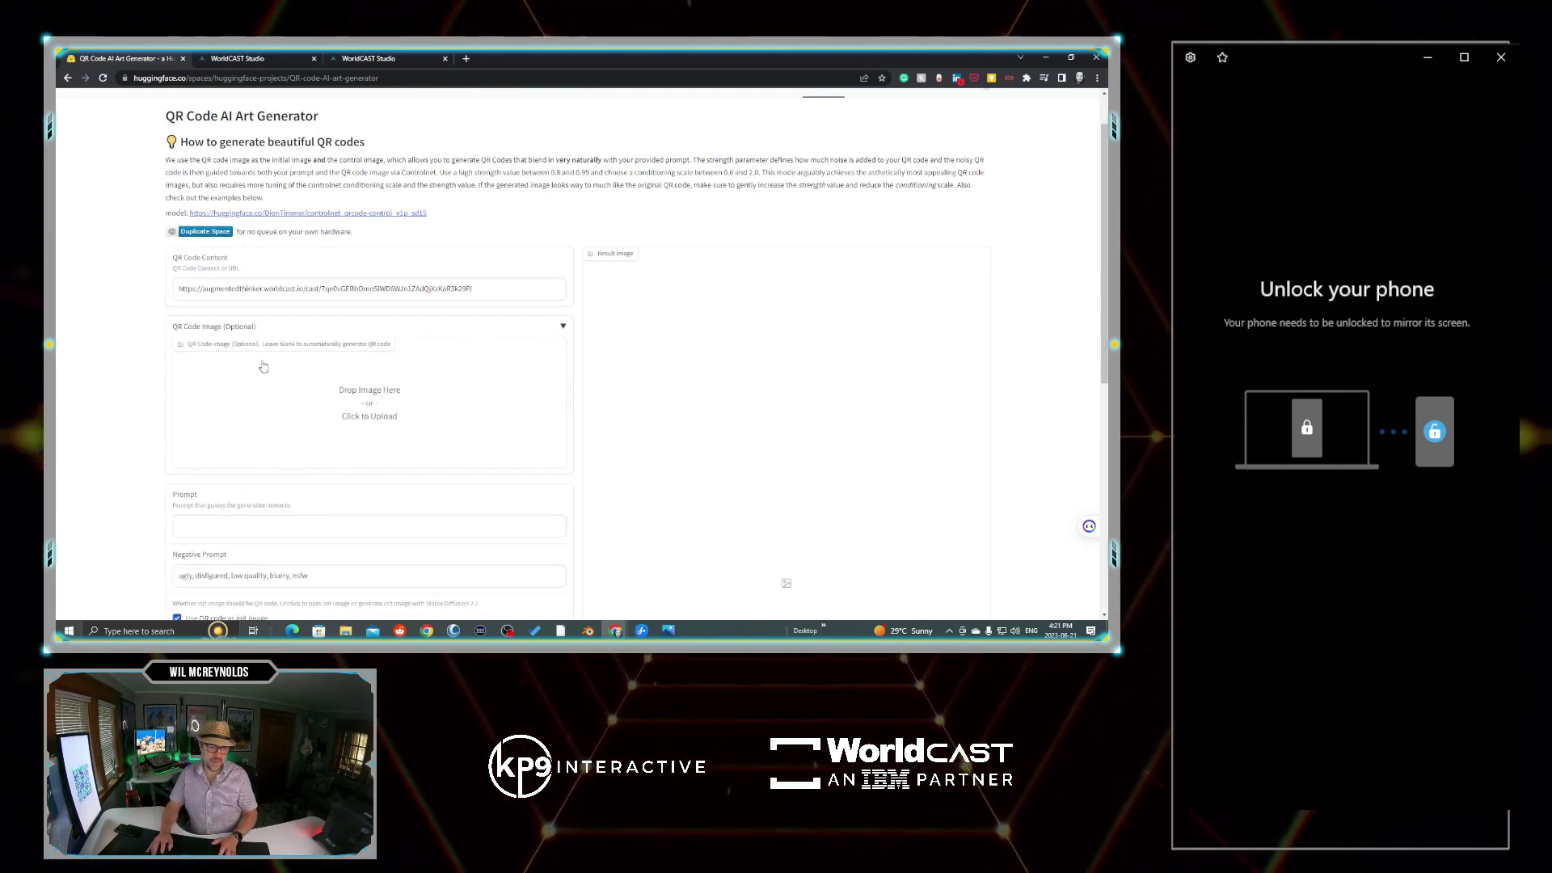
scroll(264, 367, "down", 1)
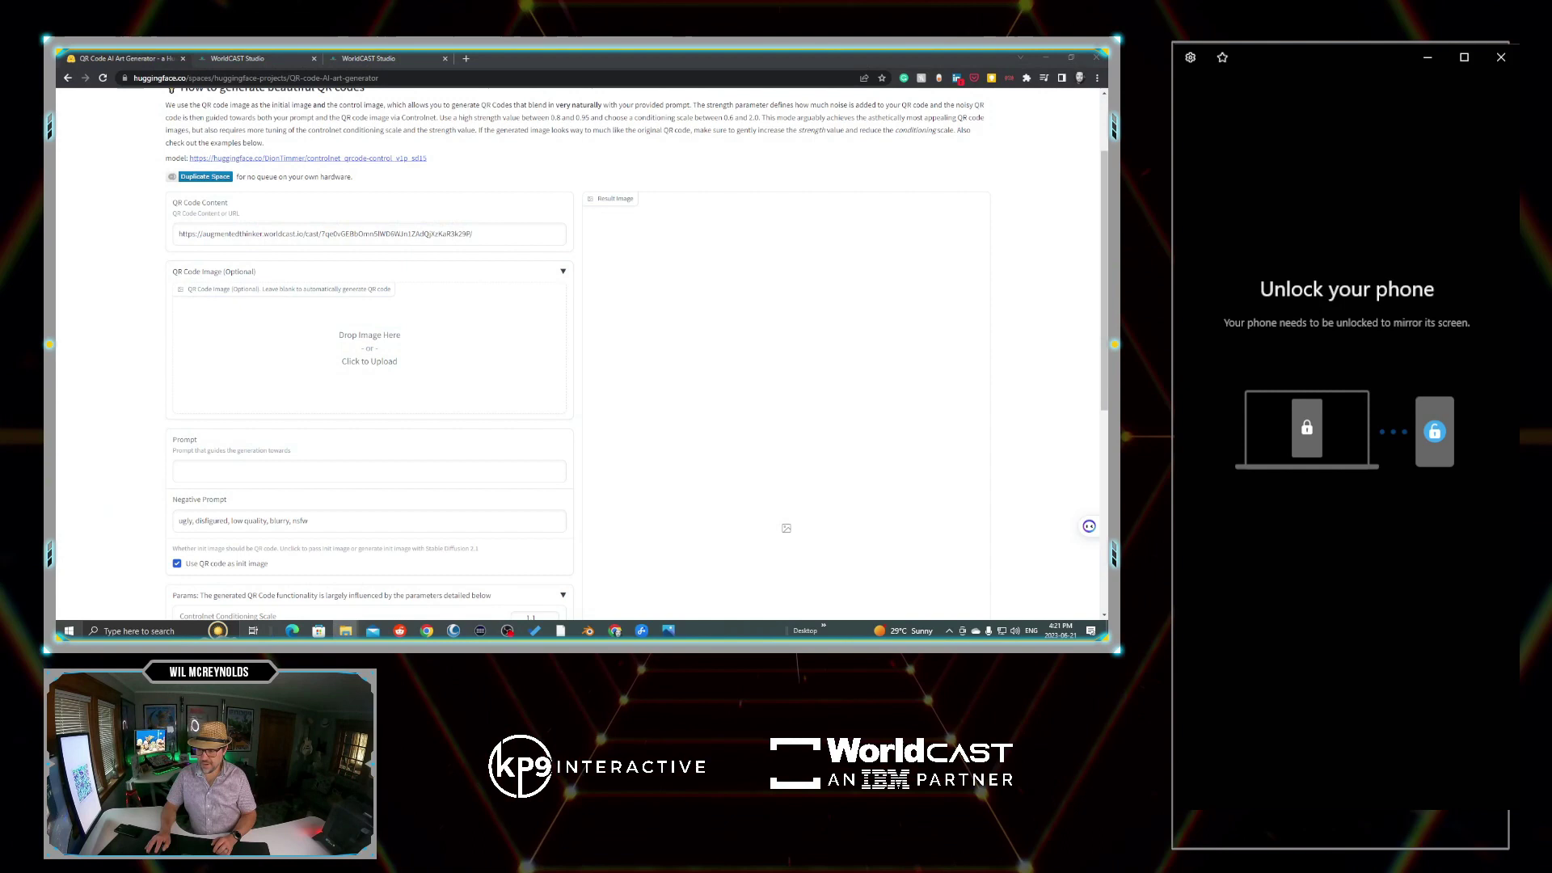
left_click_drag(726, 364, 376, 380)
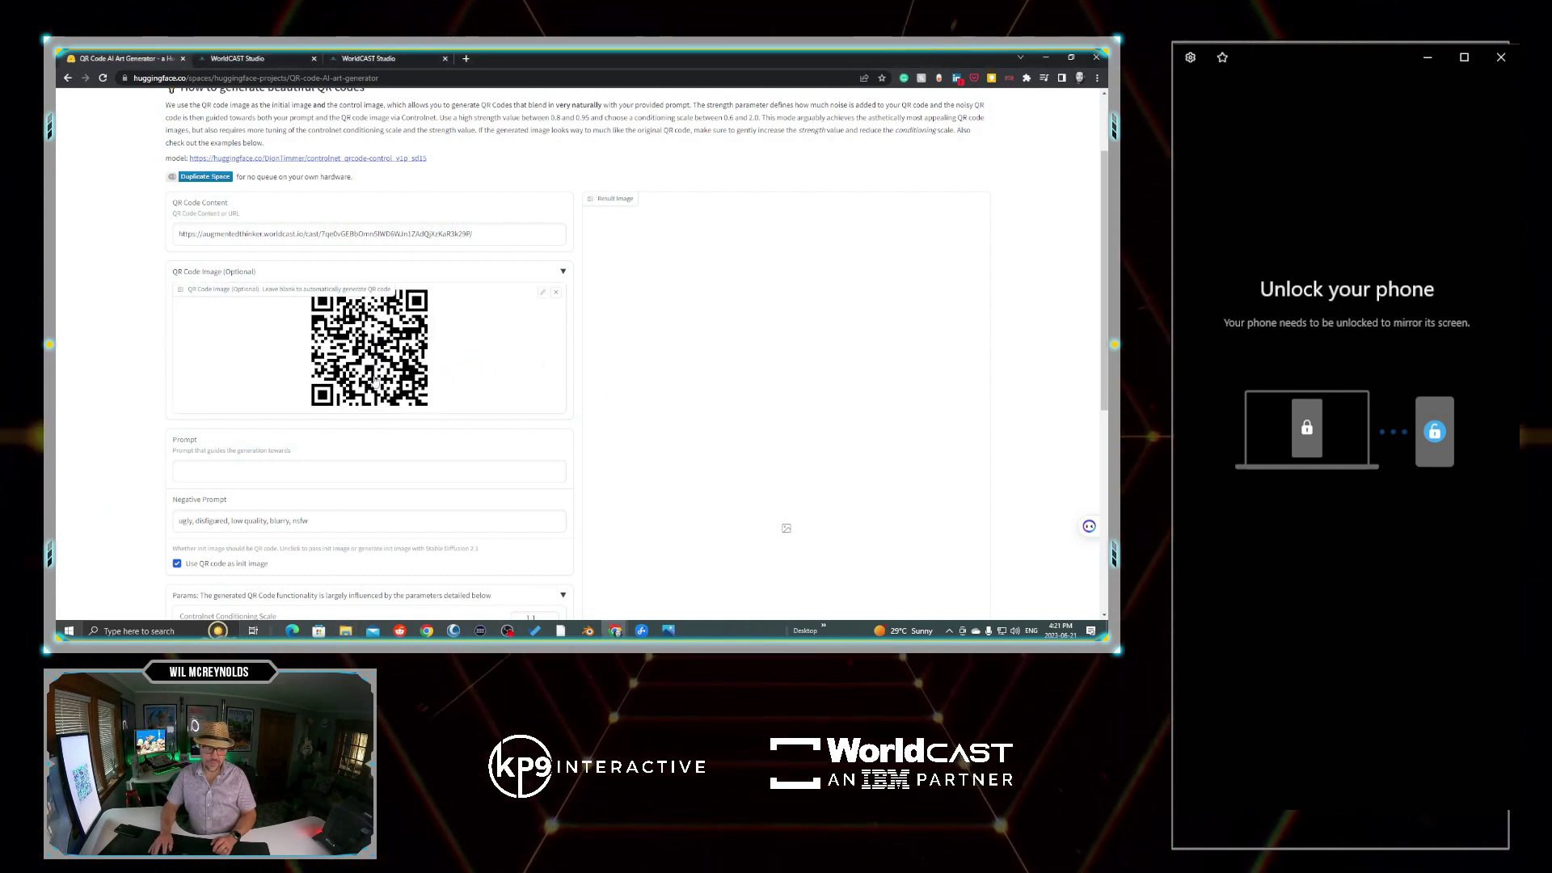
left_click(558, 295)
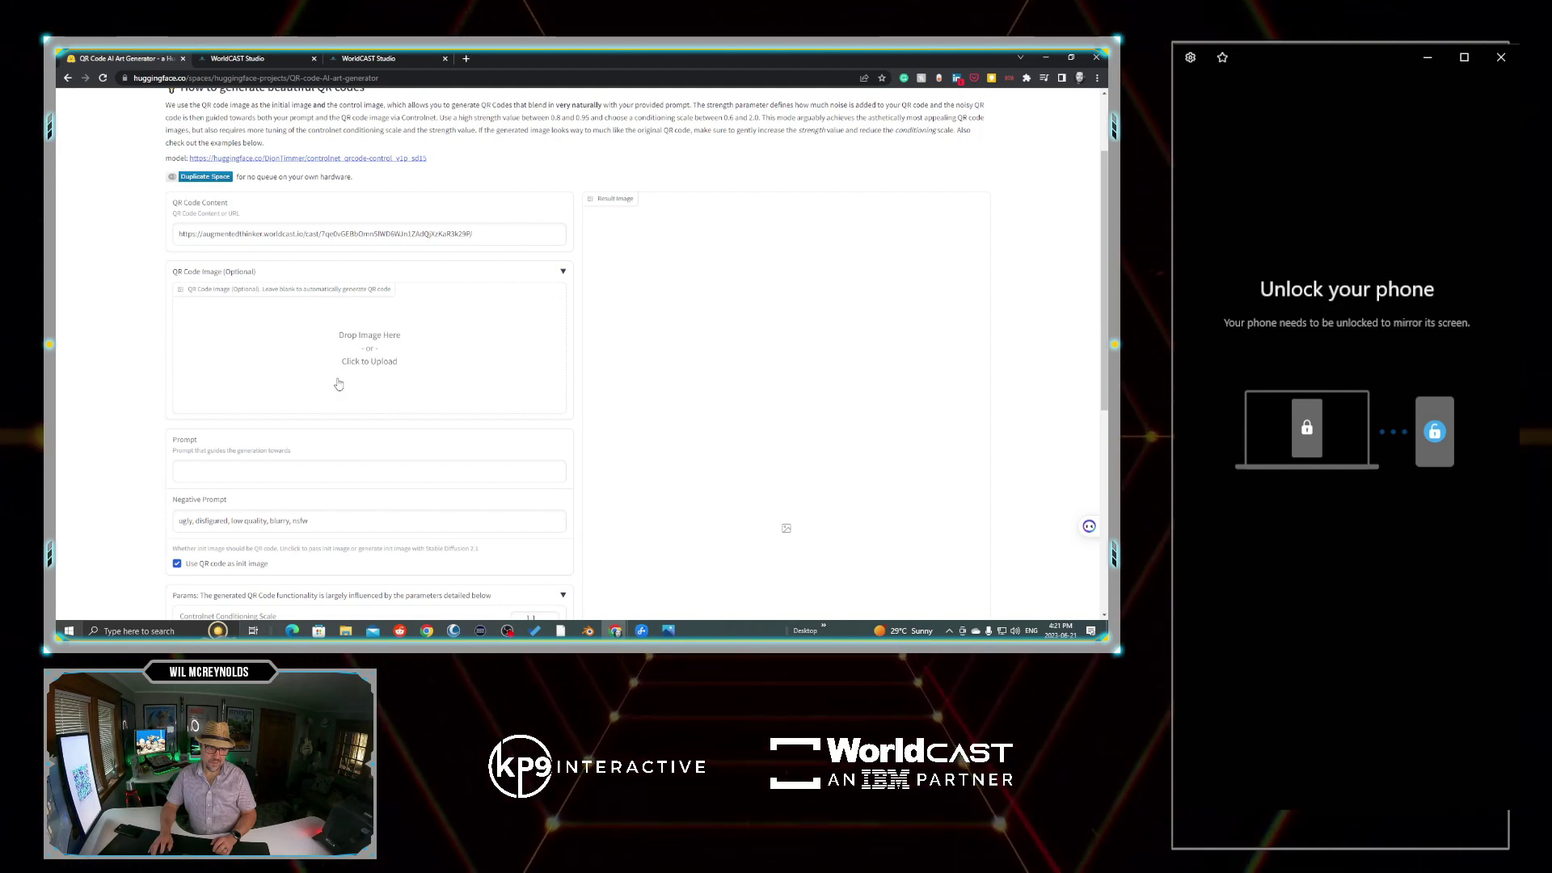
- Enter a superhero-city prompt and generate the QR art, saved as image (2).png
left_click(212, 472)
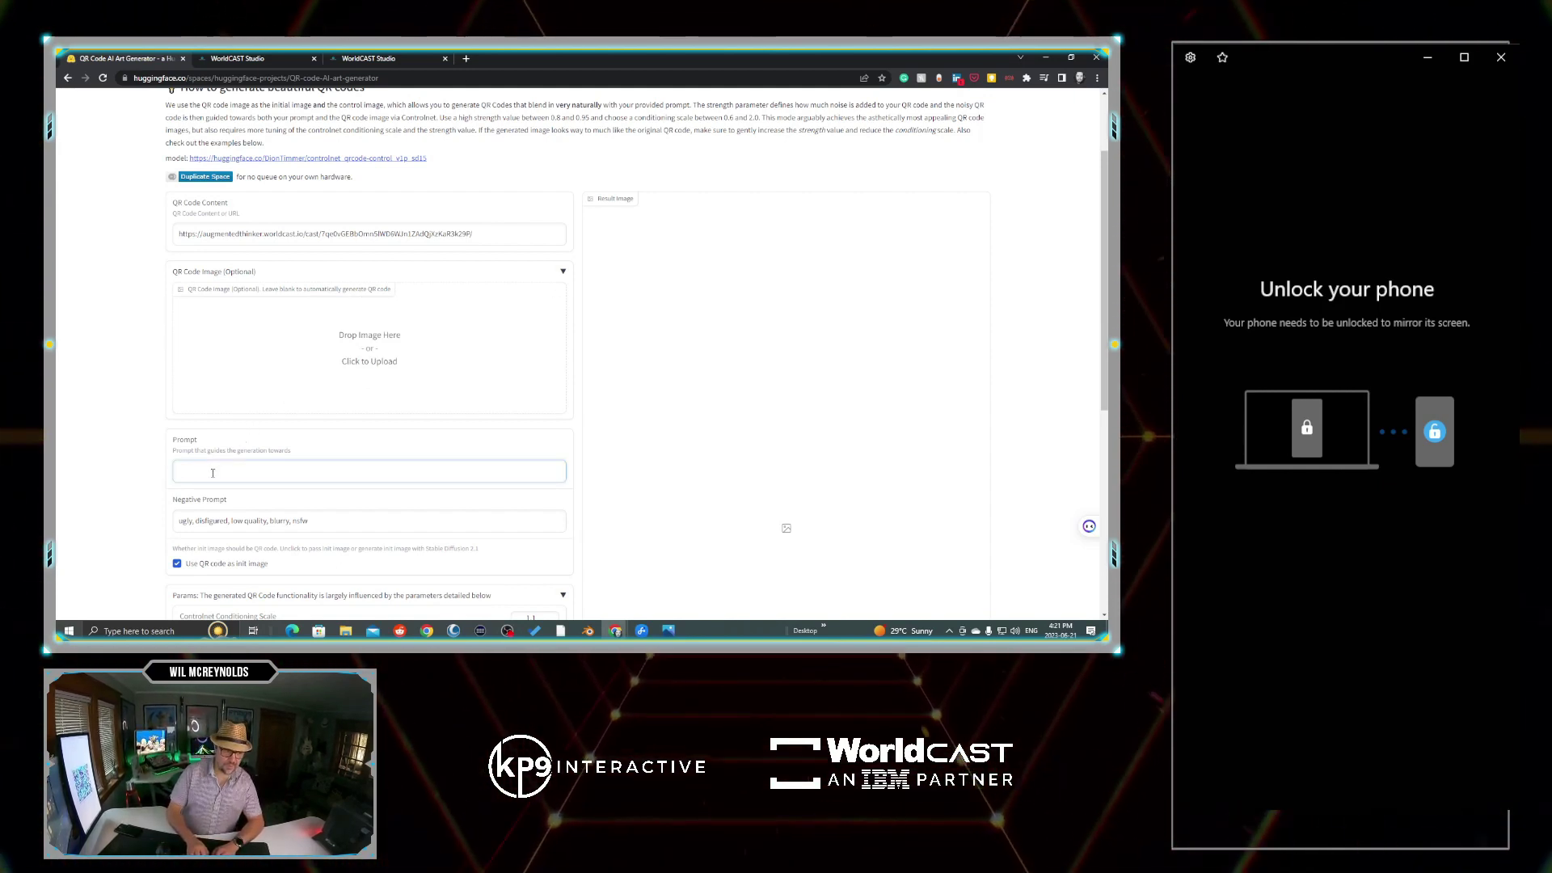
type("Super")
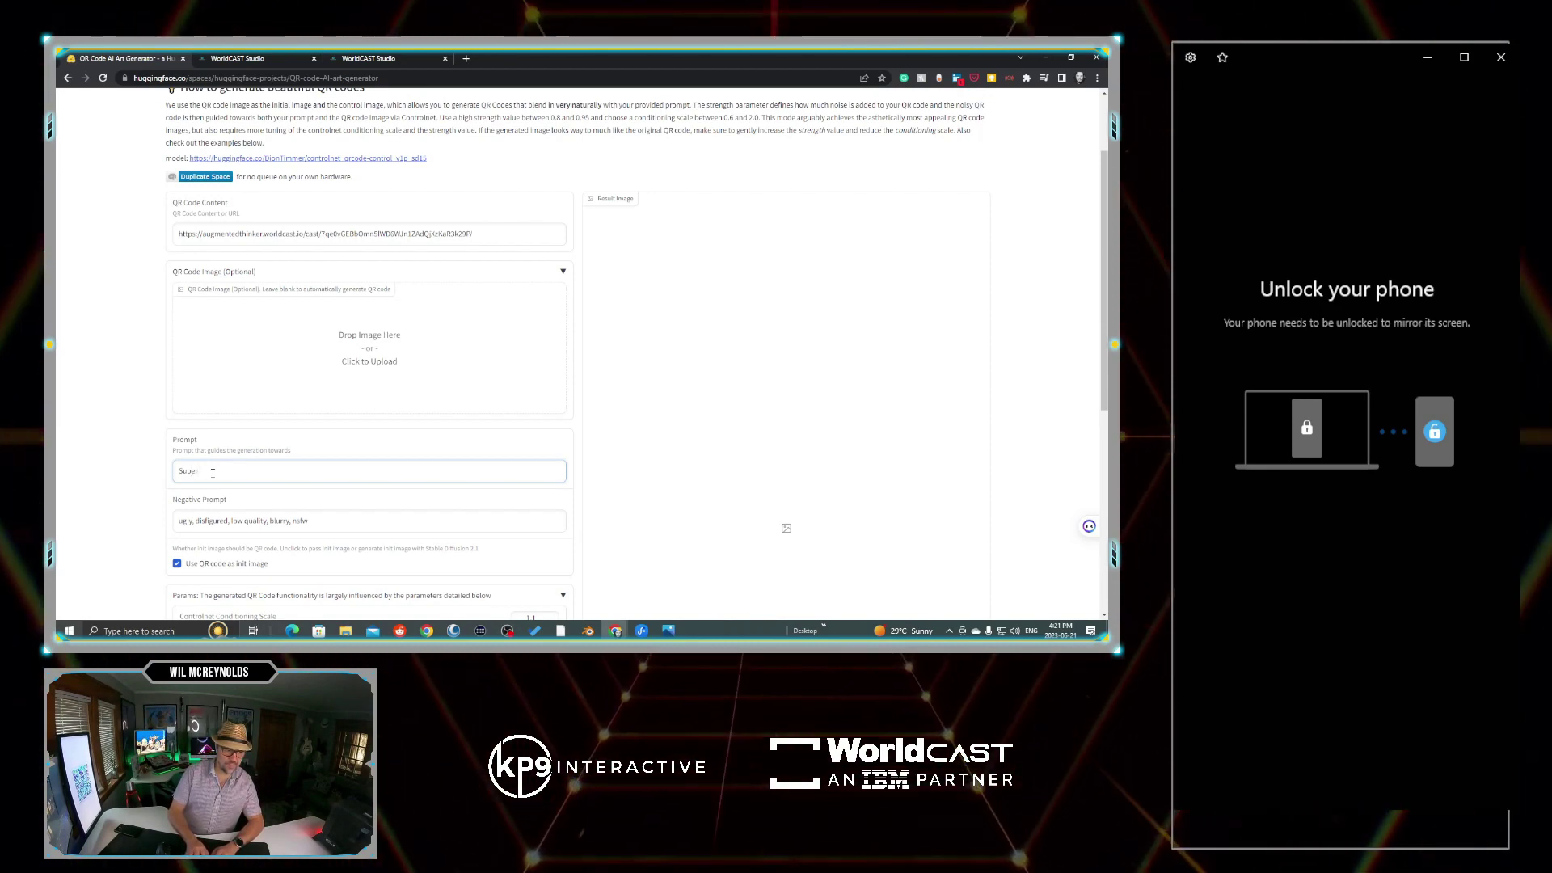
type(" hero withty w")
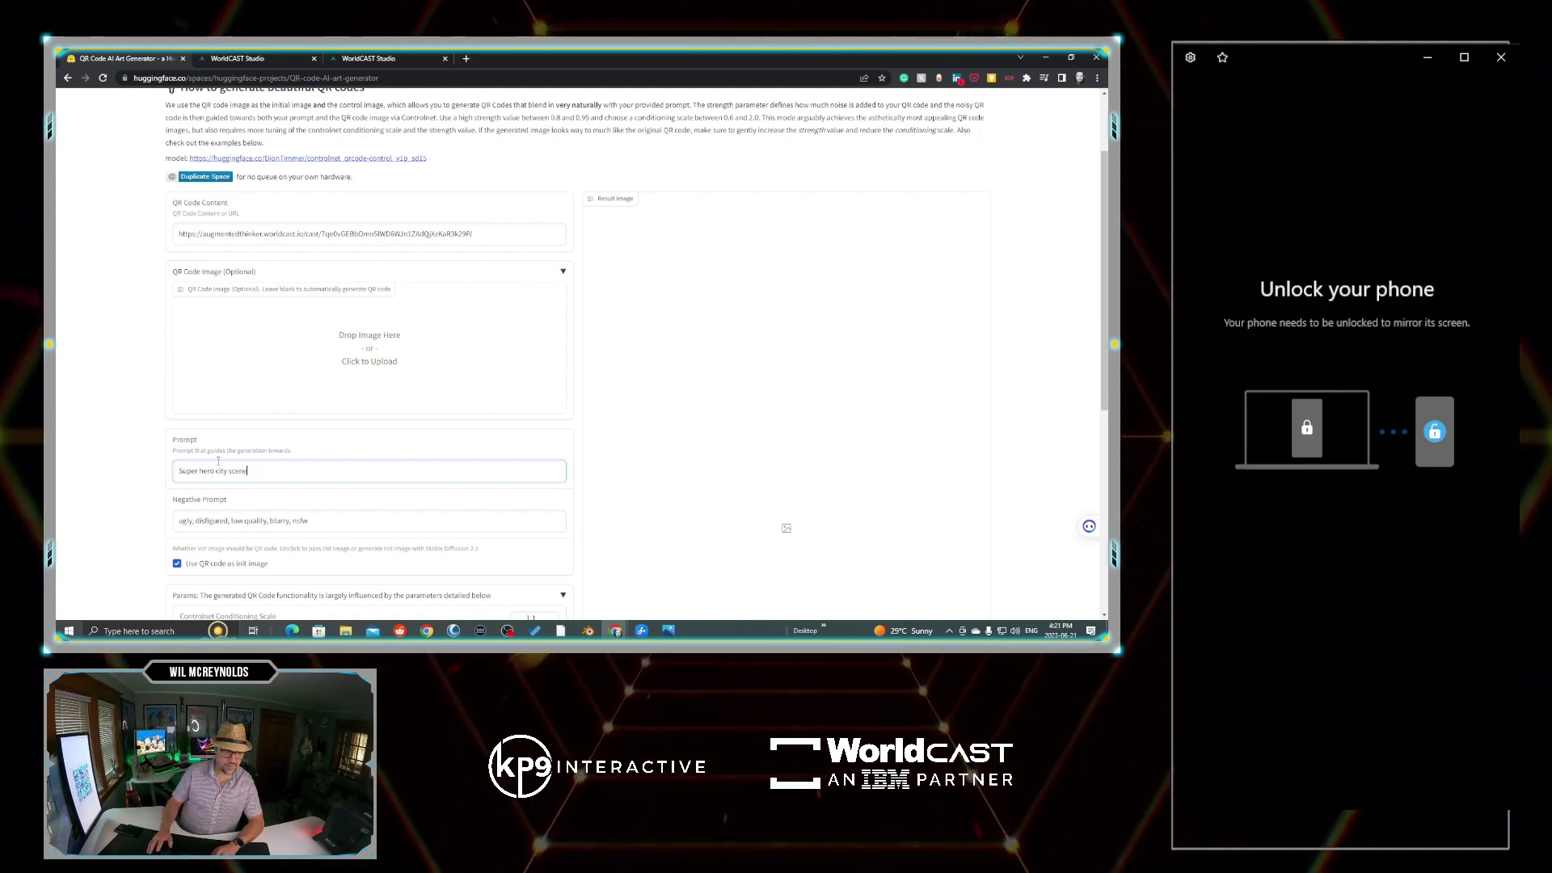
scroll(218, 461, "down", 5)
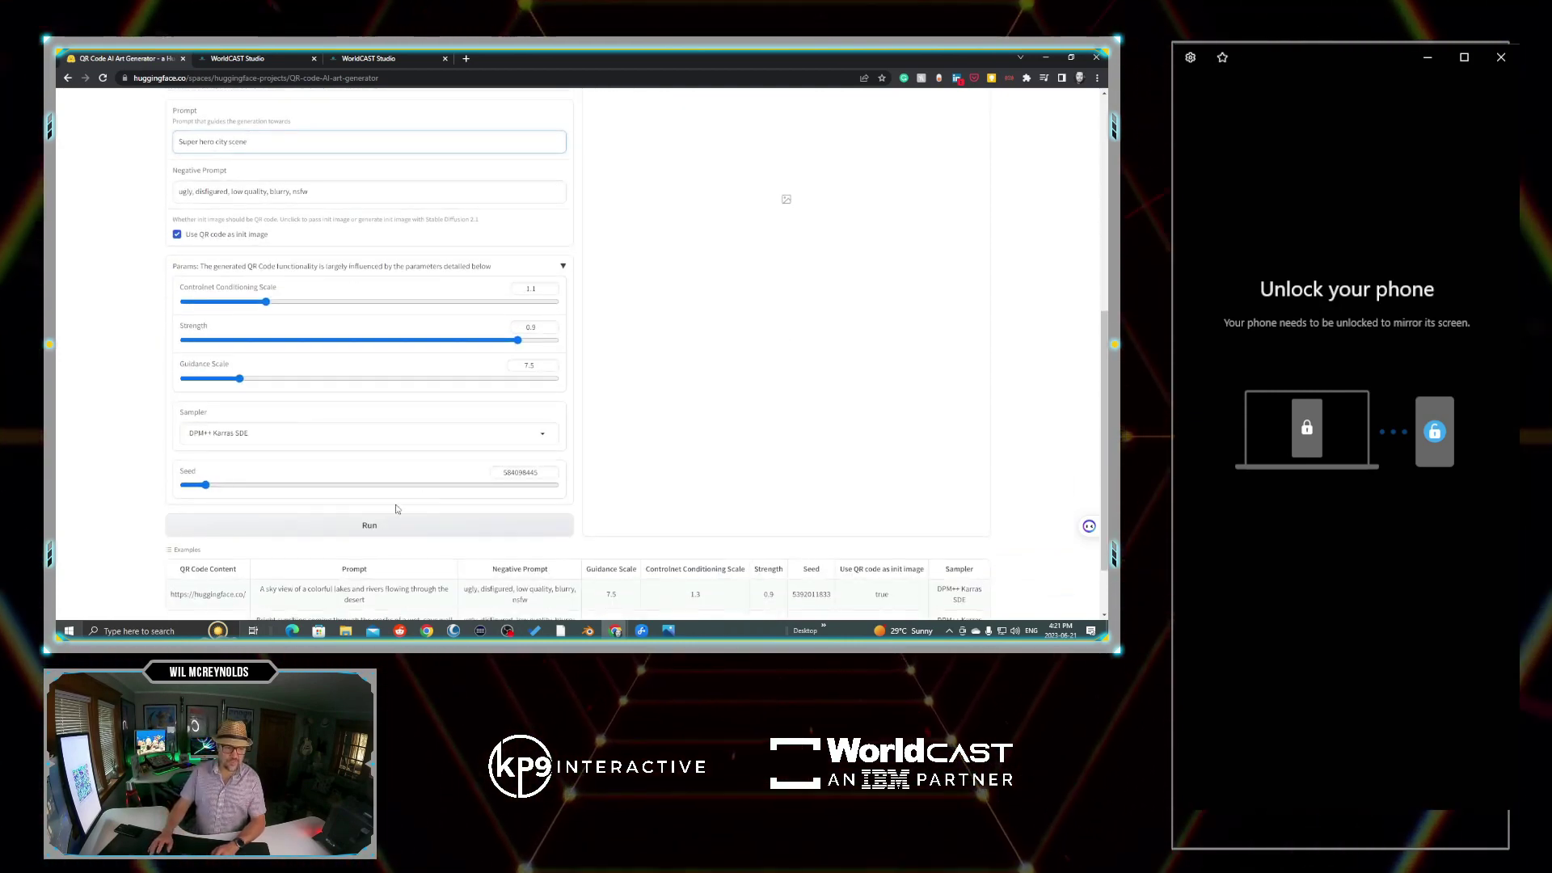
left_click(374, 528)
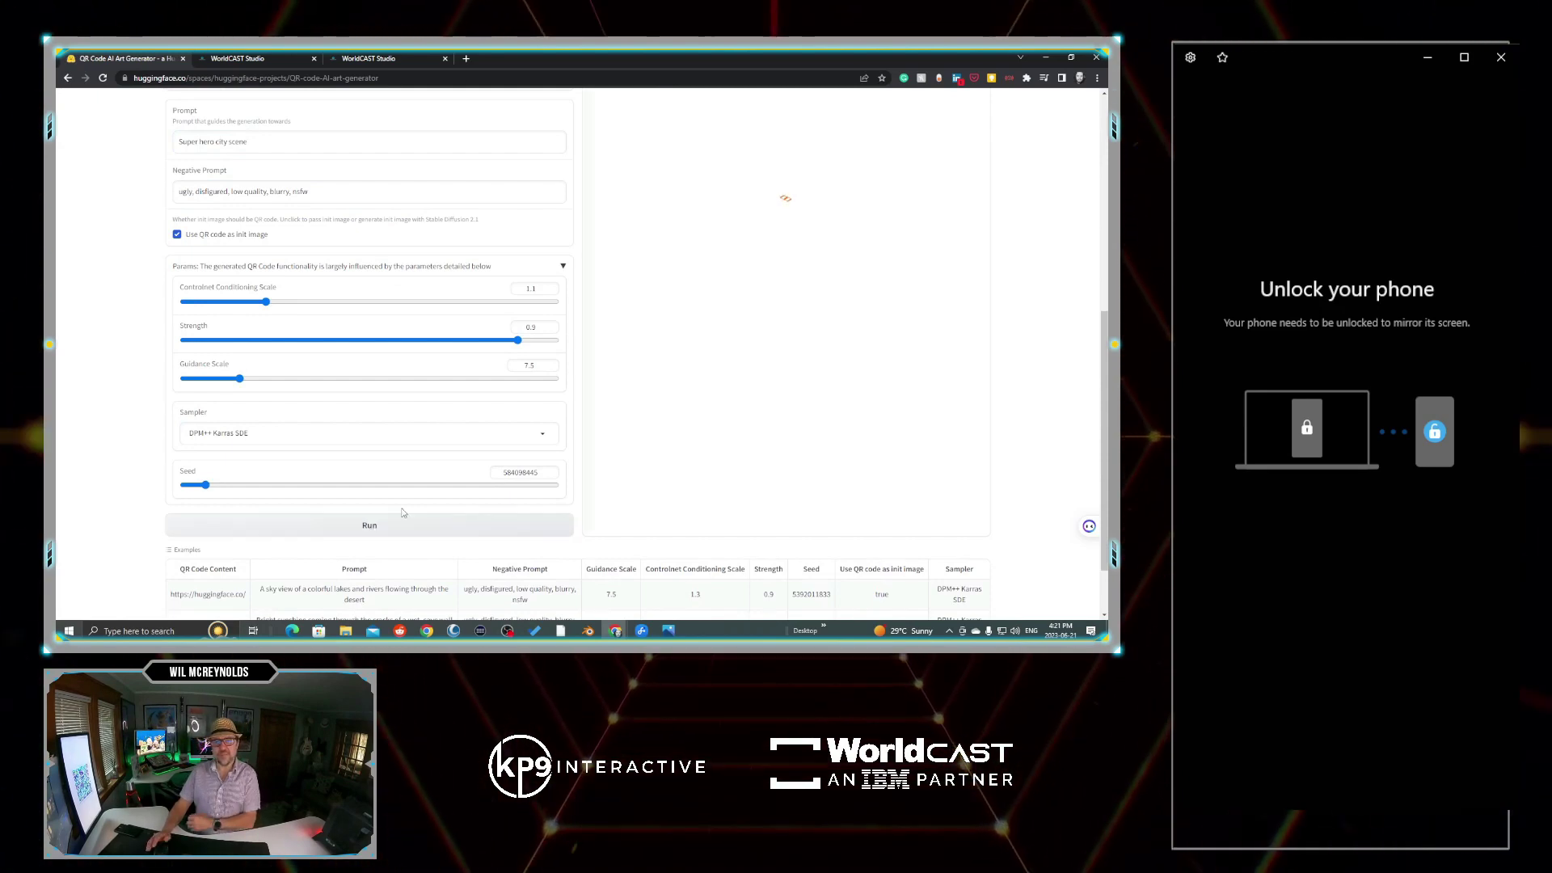
scroll(404, 513, "up", 3)
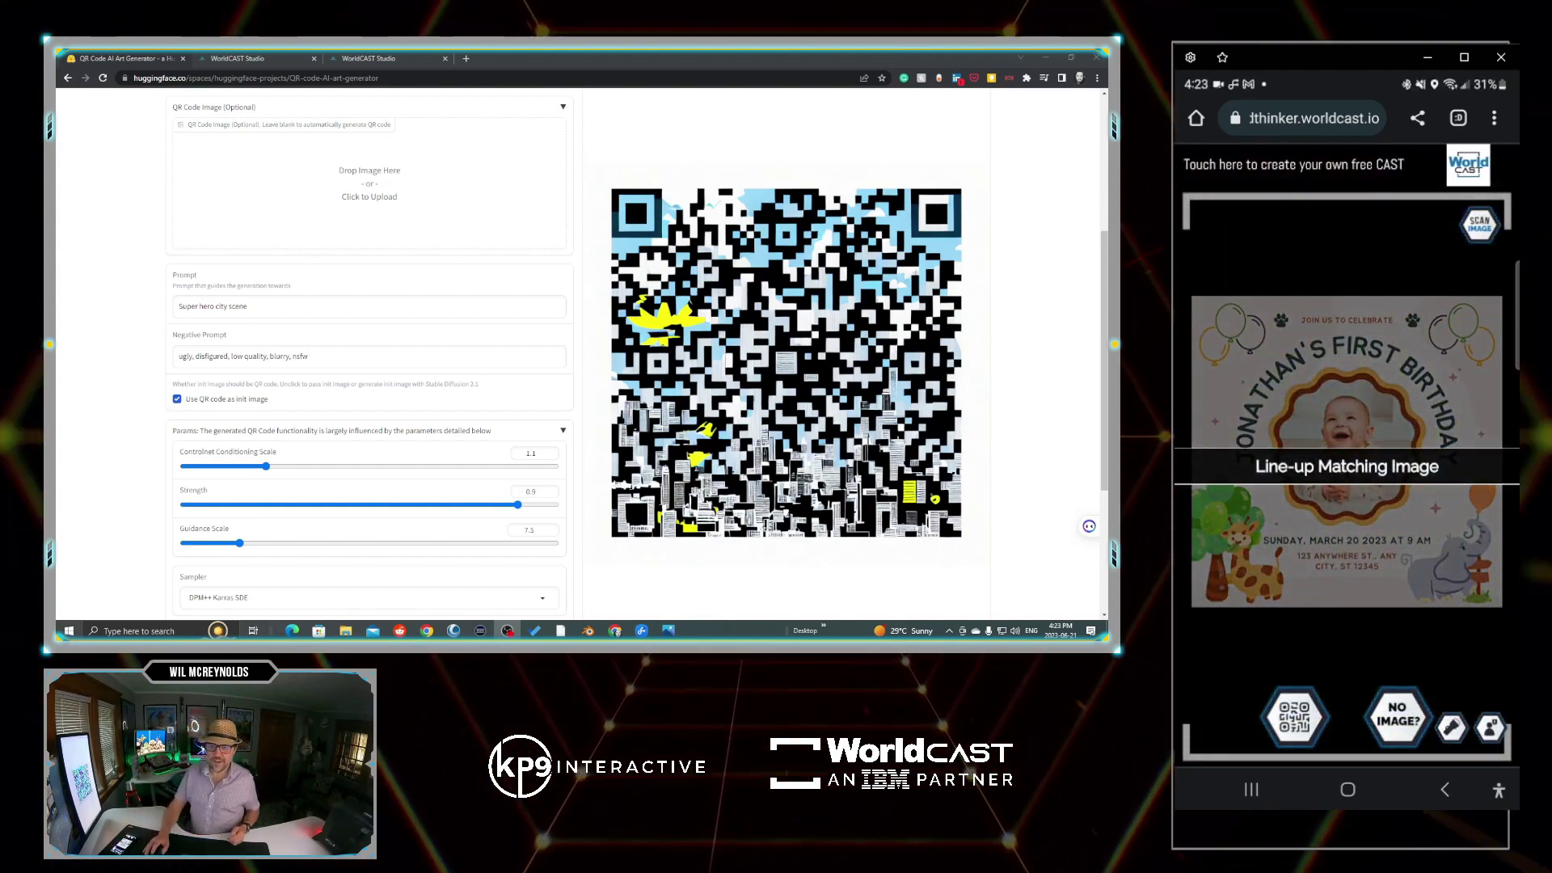
scroll(370, 90, "up", 3)
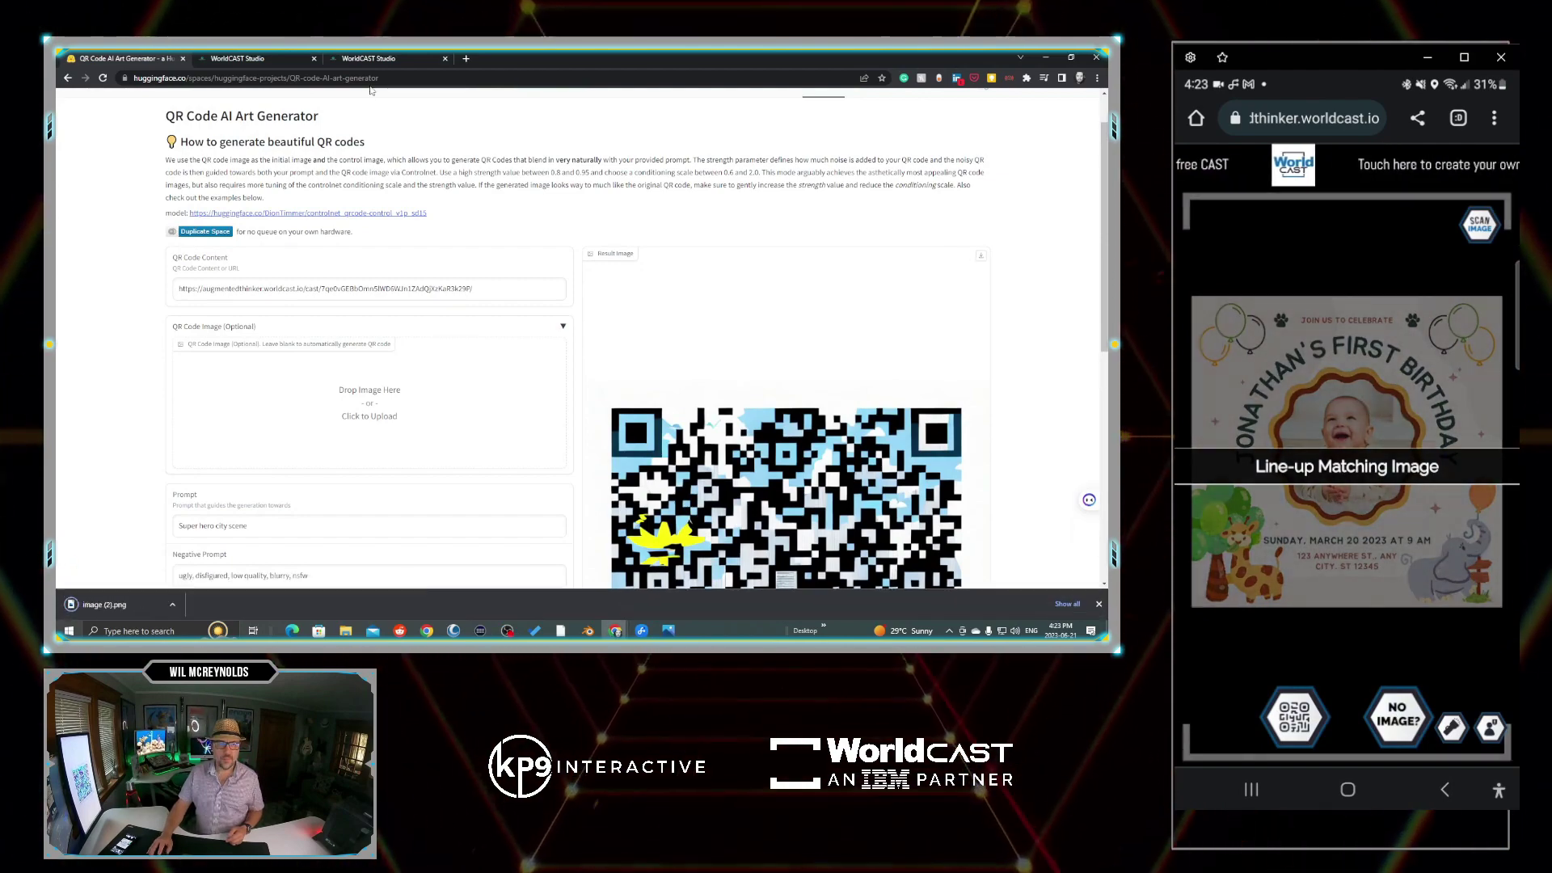
- Update the cast's tracking image to the superhero-city QR art from image (2).png
left_click(345, 59)
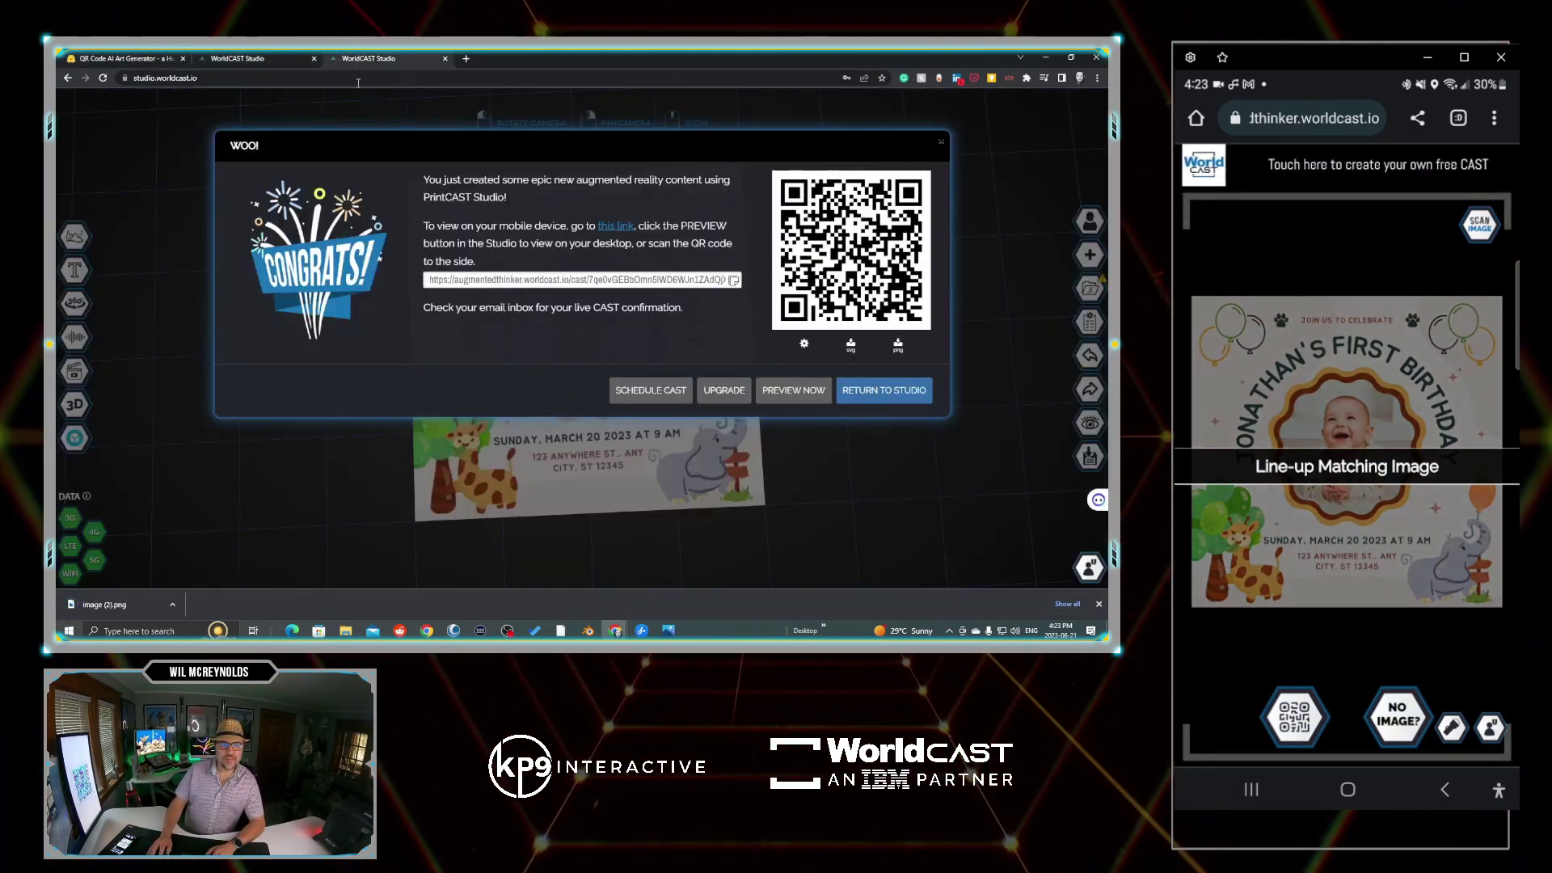
left_click(879, 392)
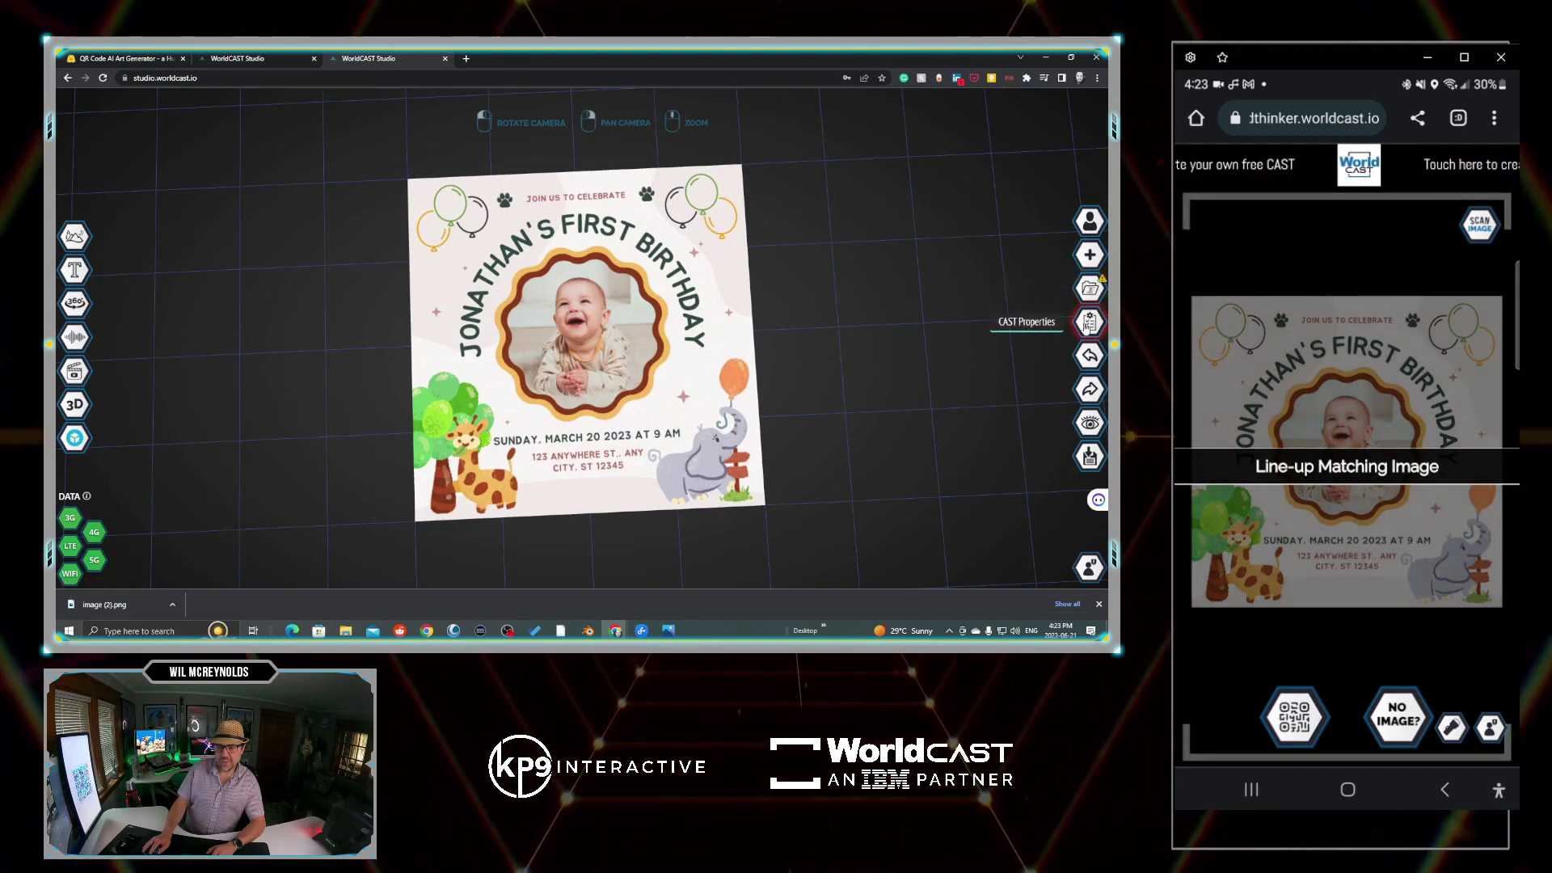
left_click(1088, 322)
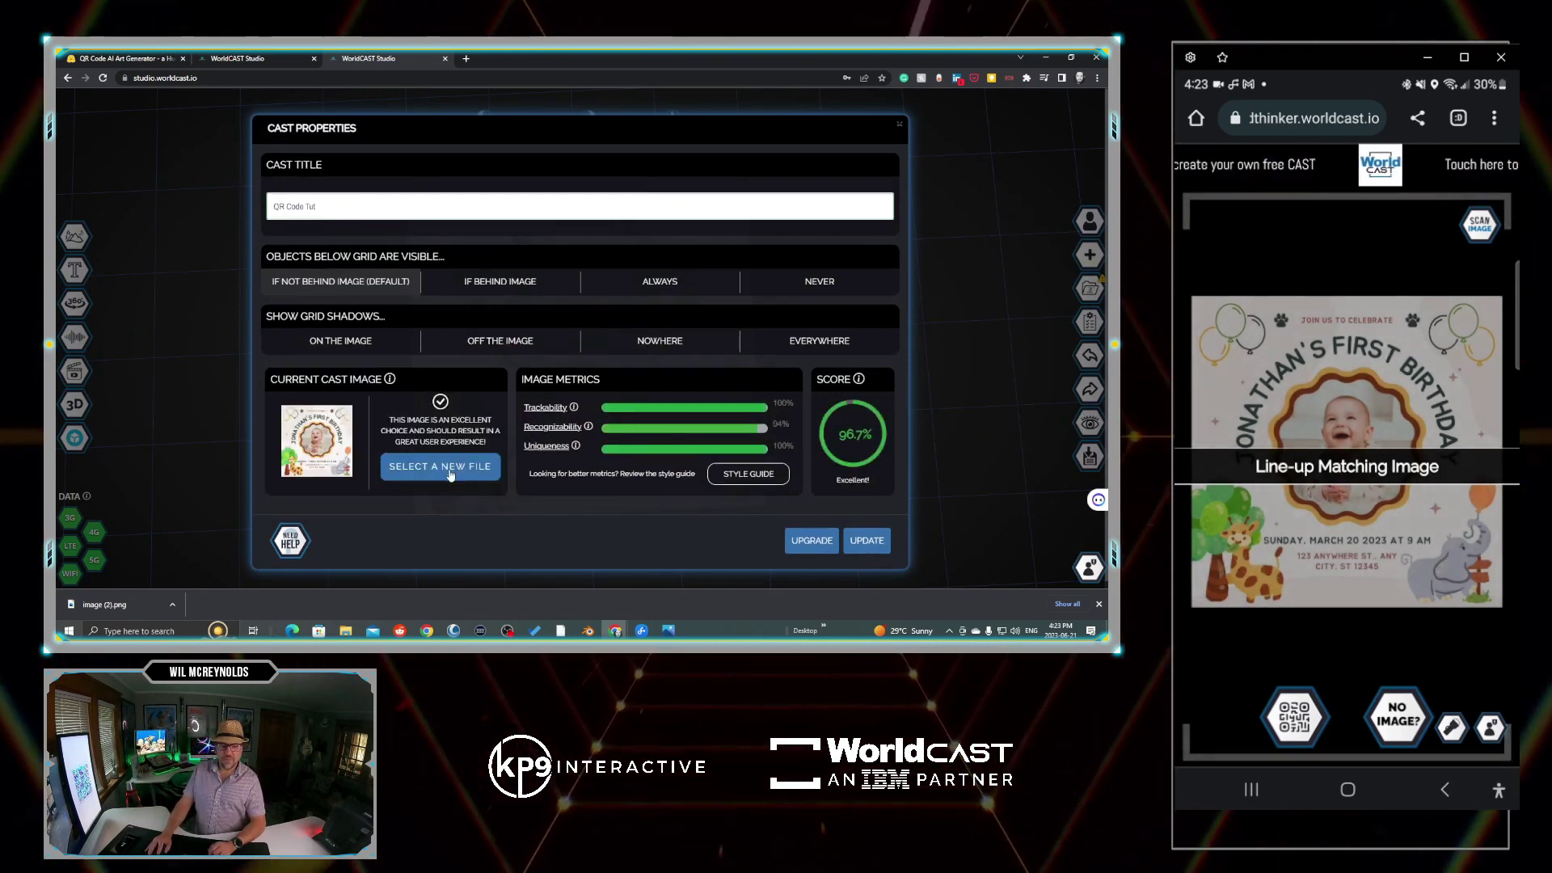
left_click(450, 475)
left_click(798, 197)
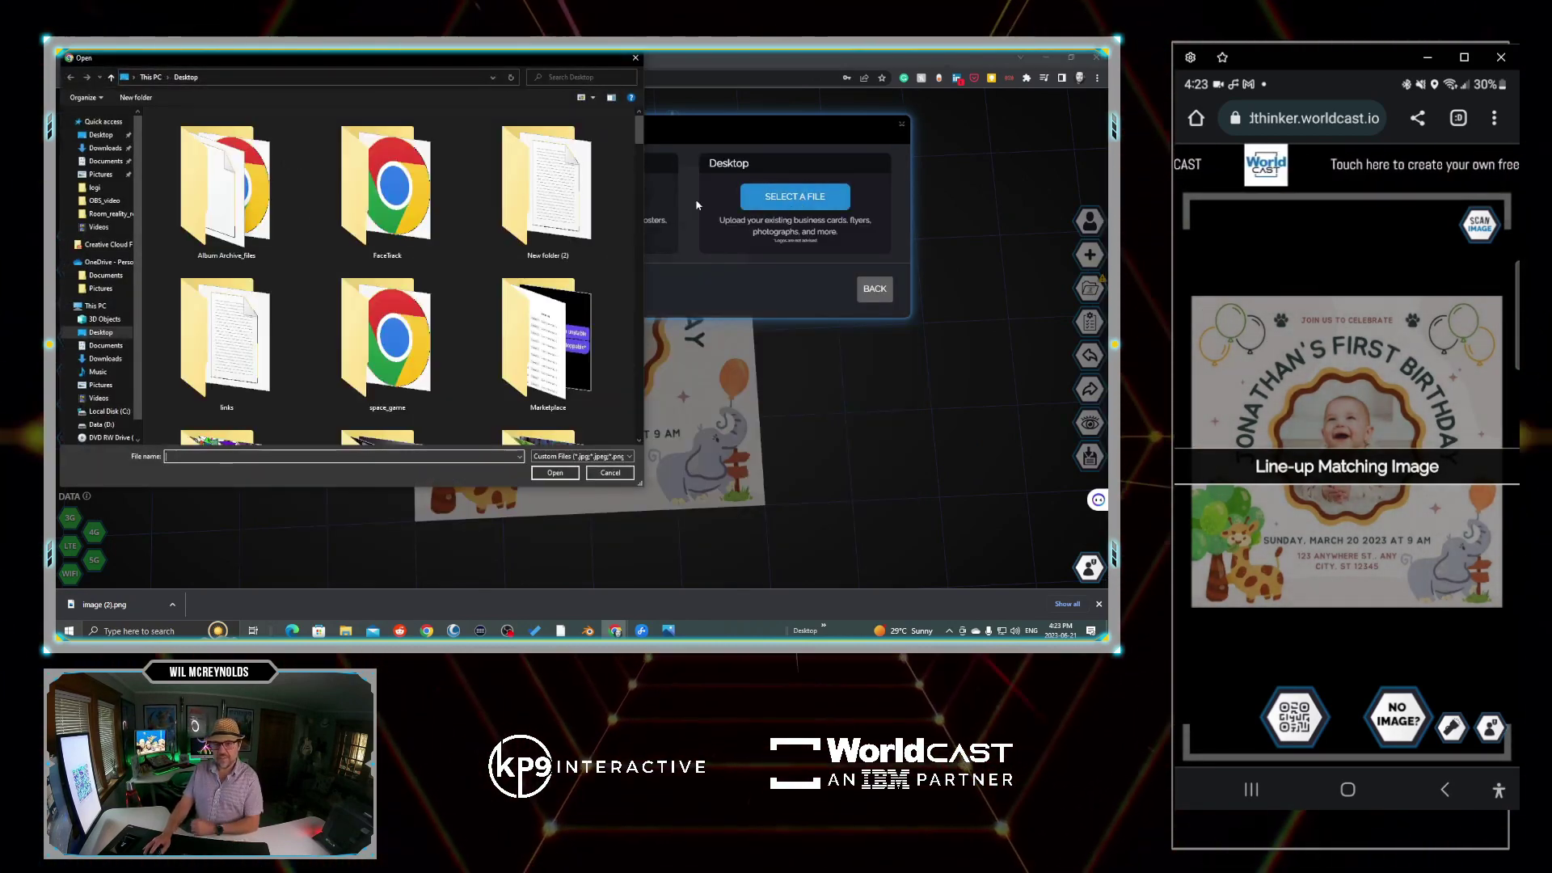
double_click(712, 267)
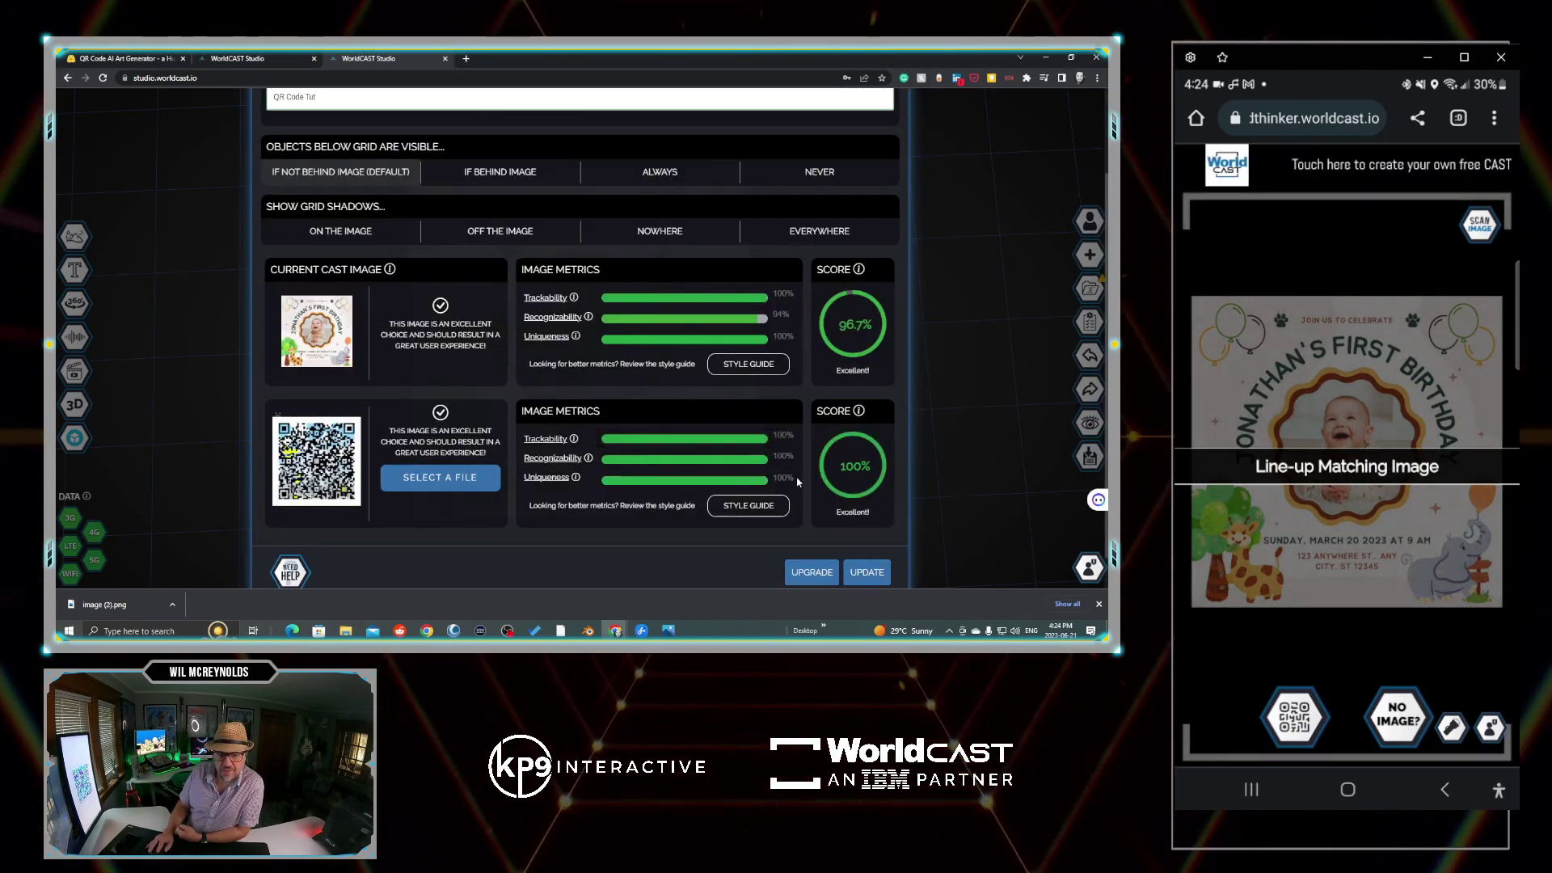
scroll(811, 497, "down", 1)
left_click(866, 533)
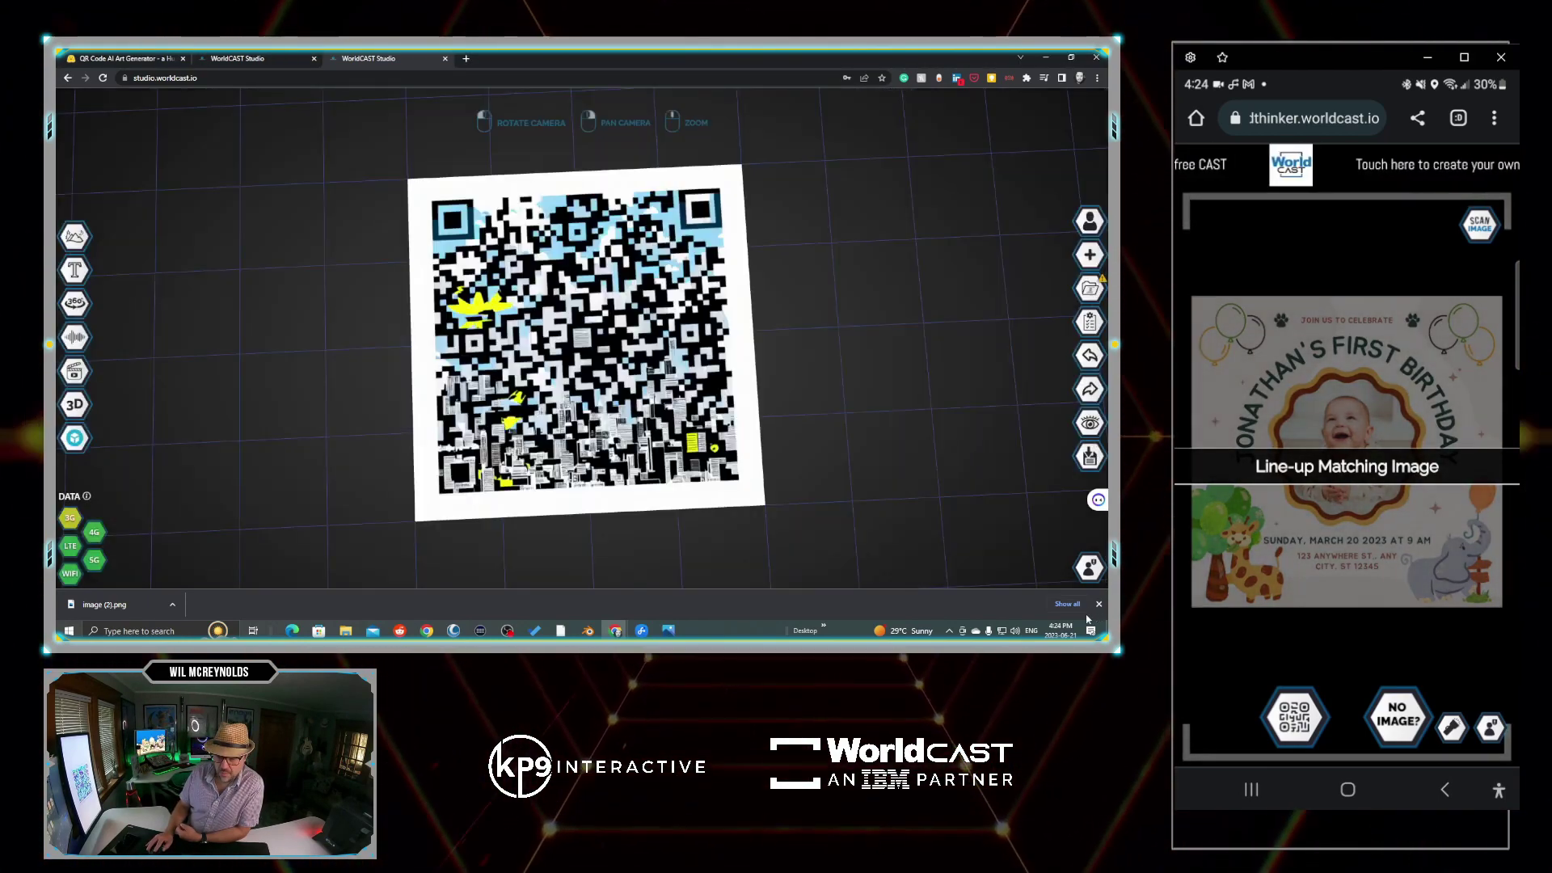
- Add a 3D text object reading 'HELLO WORLDCAST' to the cast
left_click(1100, 604)
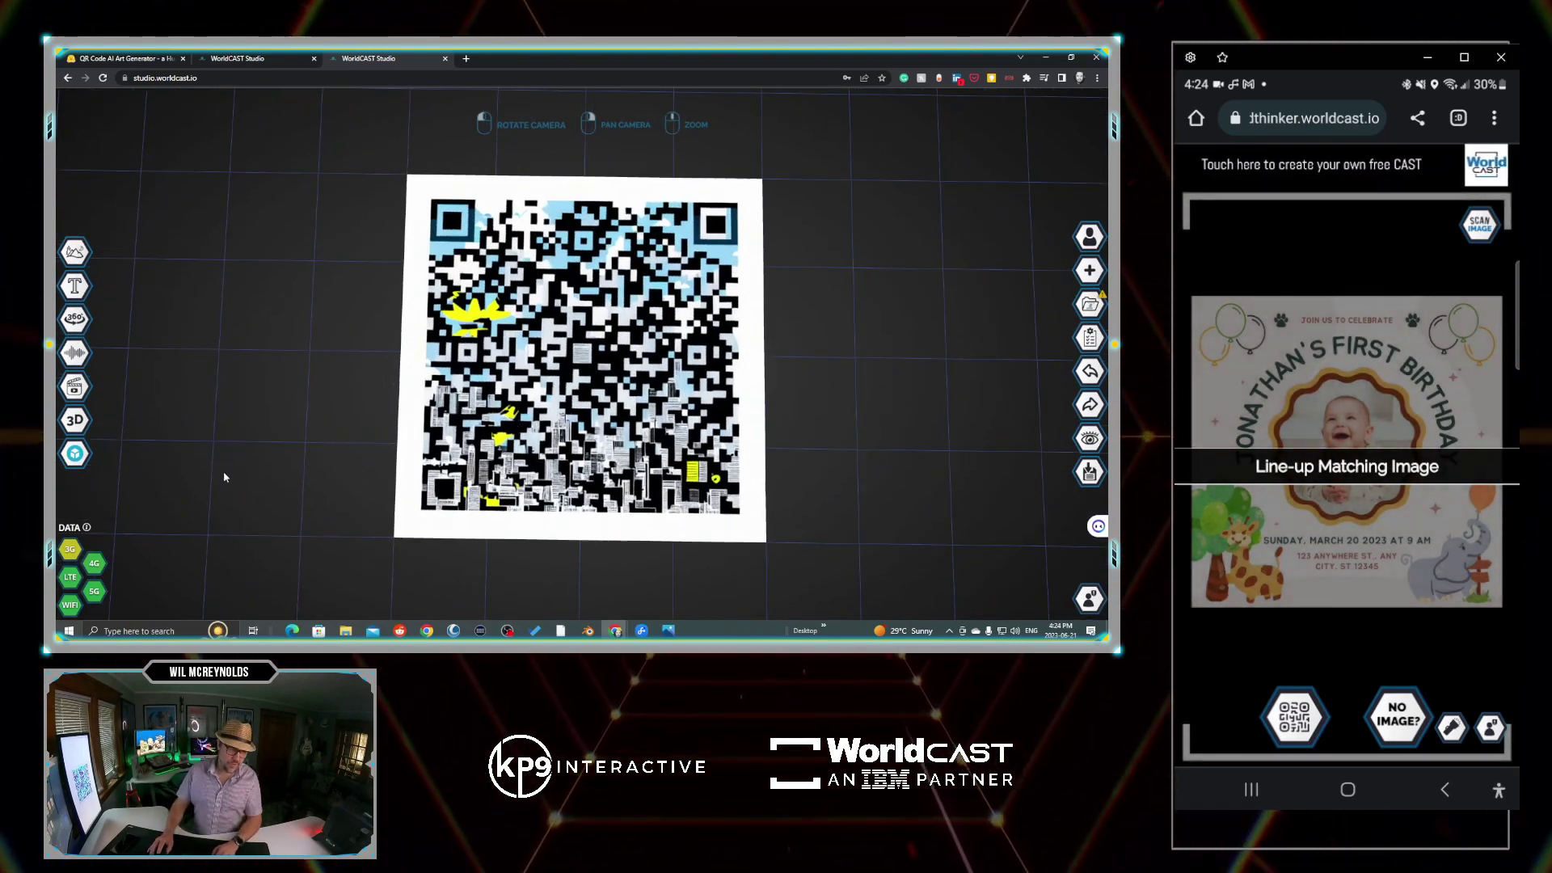
mouse_move(74, 318)
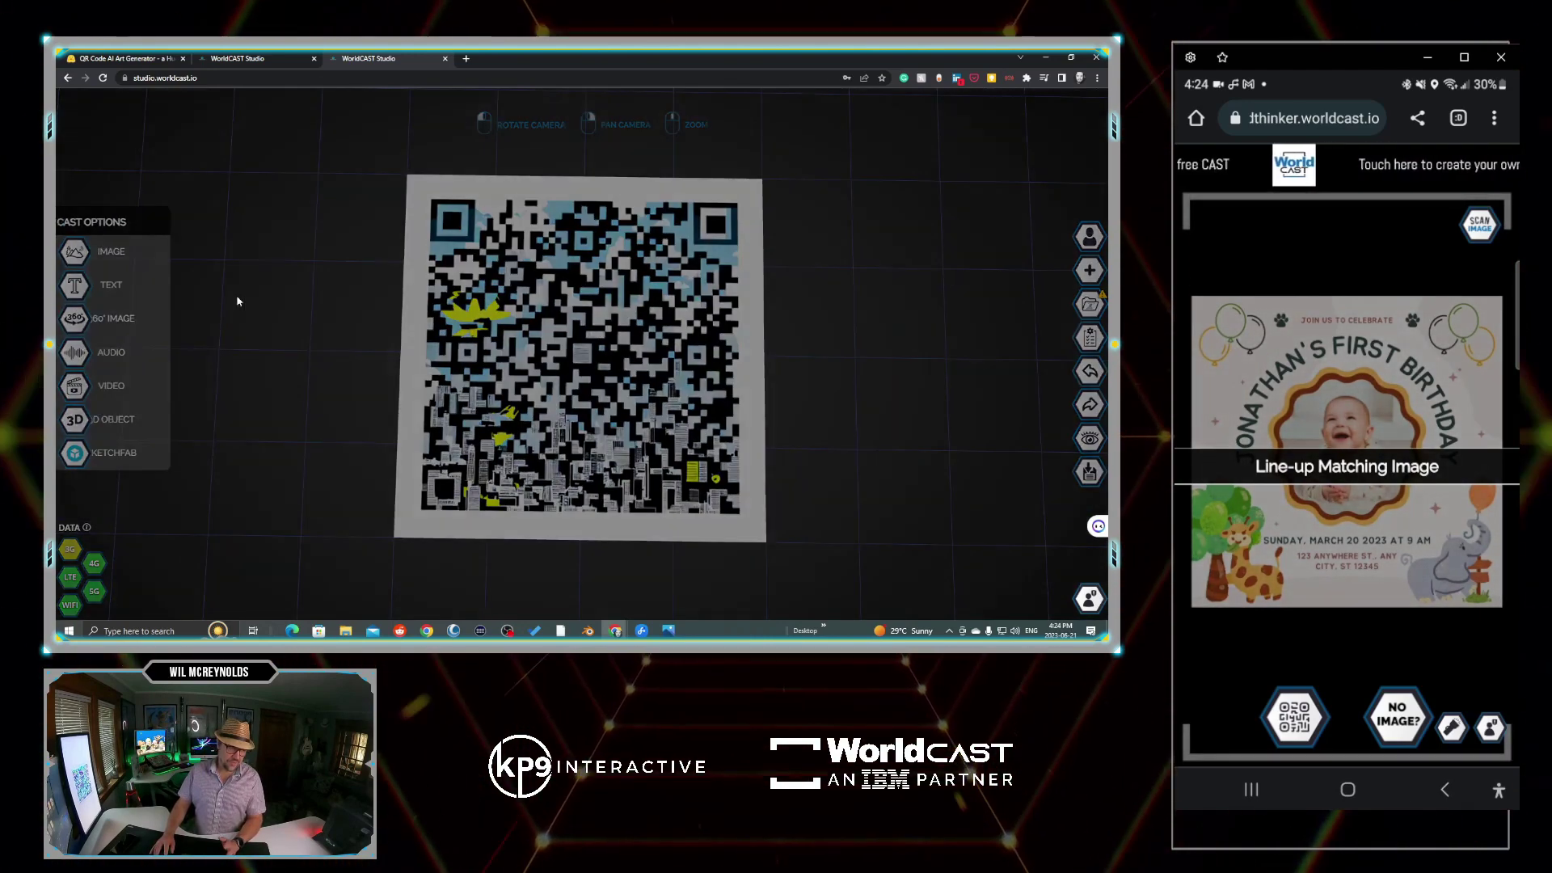
left_click(111, 284)
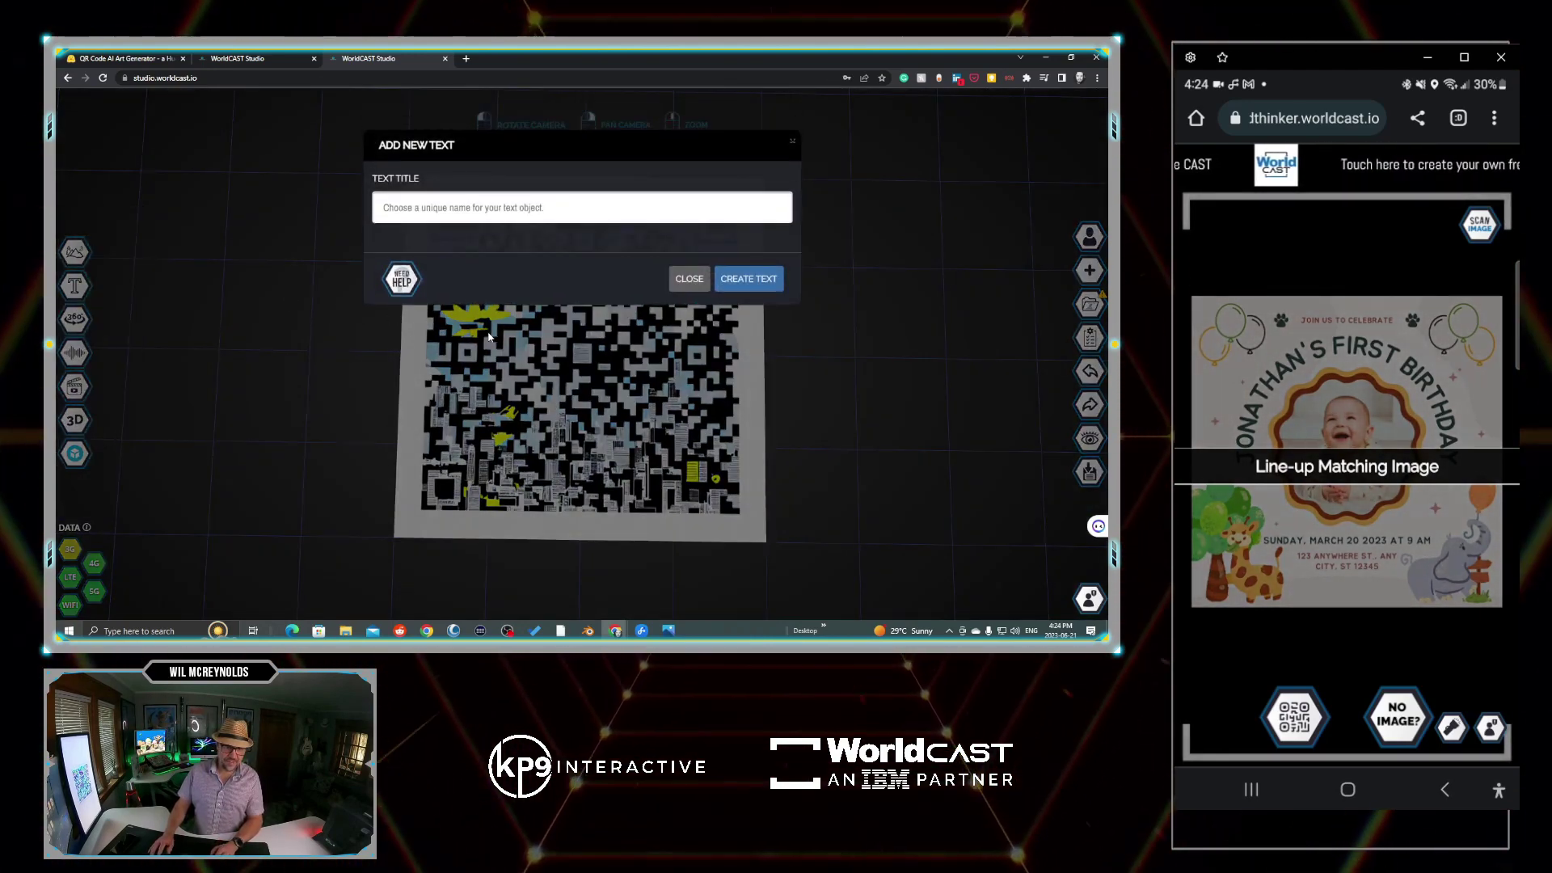
left_click(748, 278)
type("HELLO")
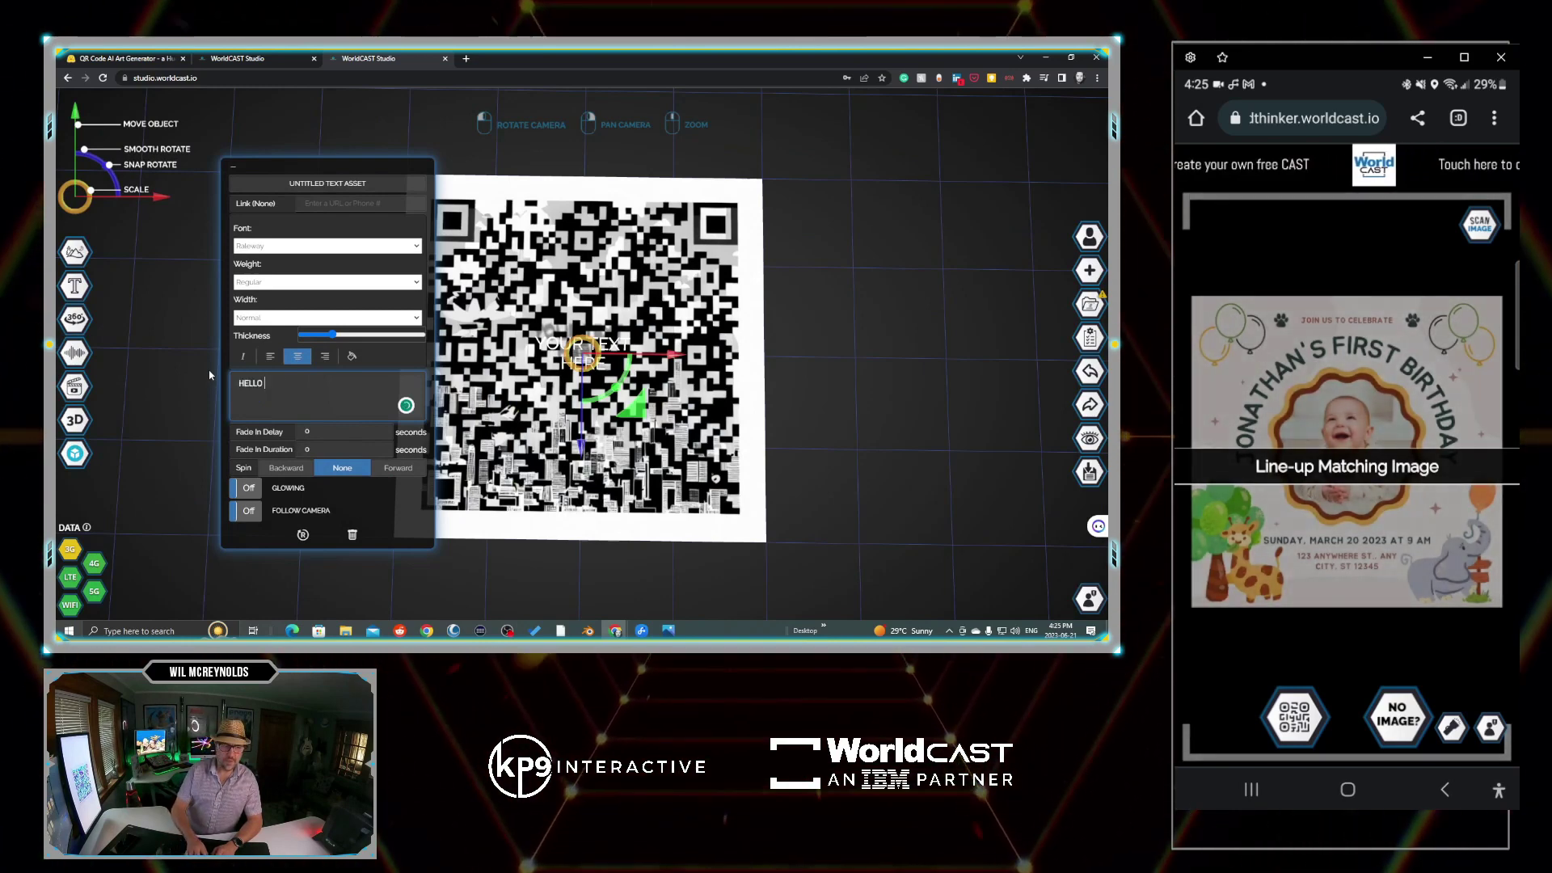
type(" WORLDCAST")
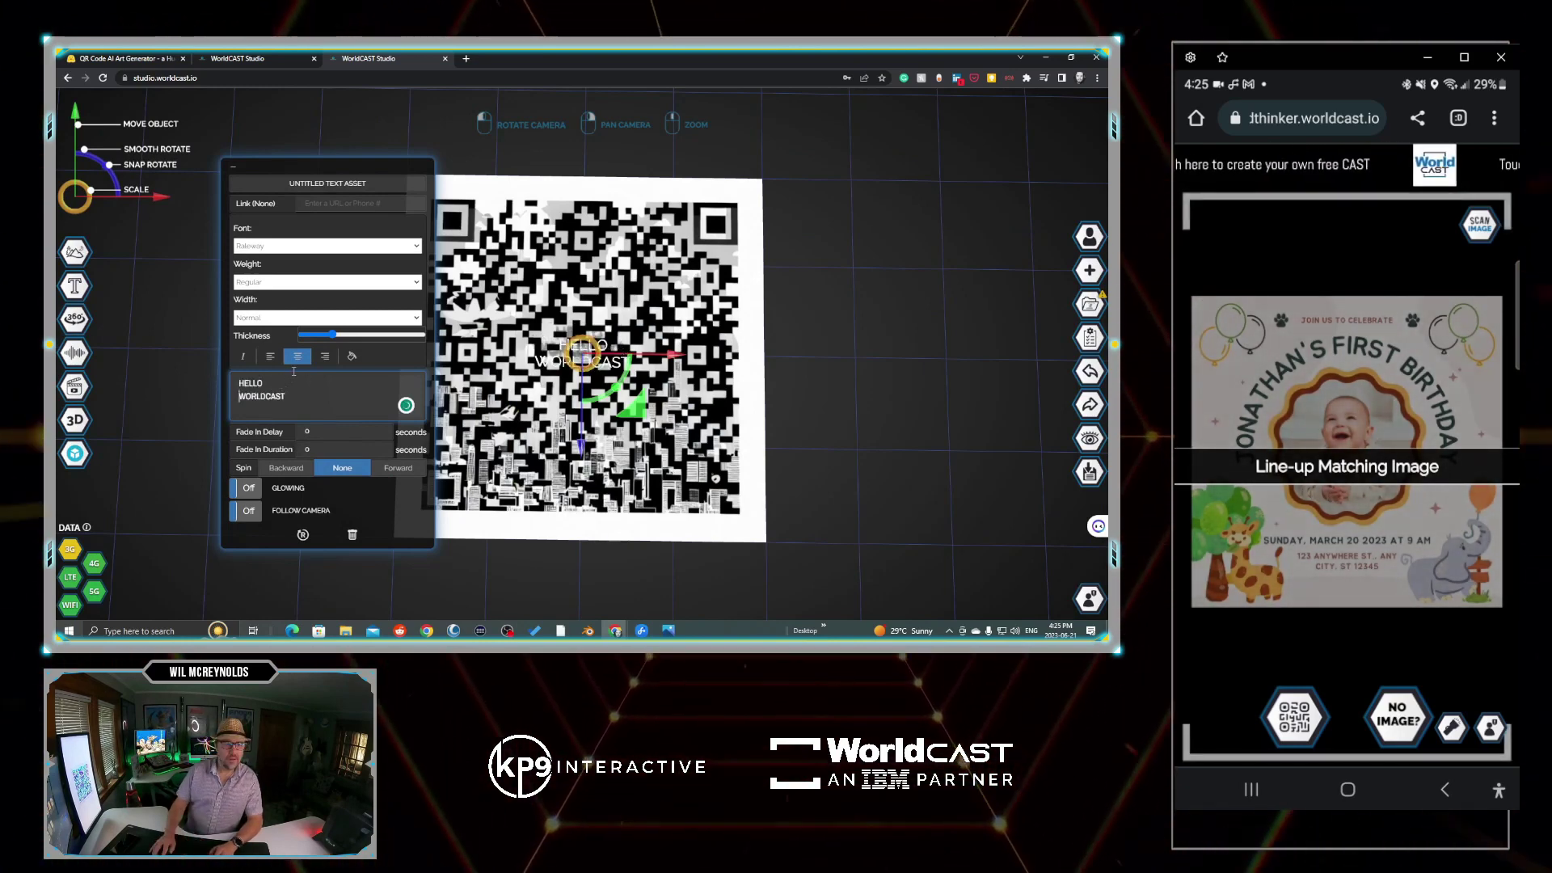
- Set the text weight to Black and colour it green
left_click(327, 281)
left_click(258, 413)
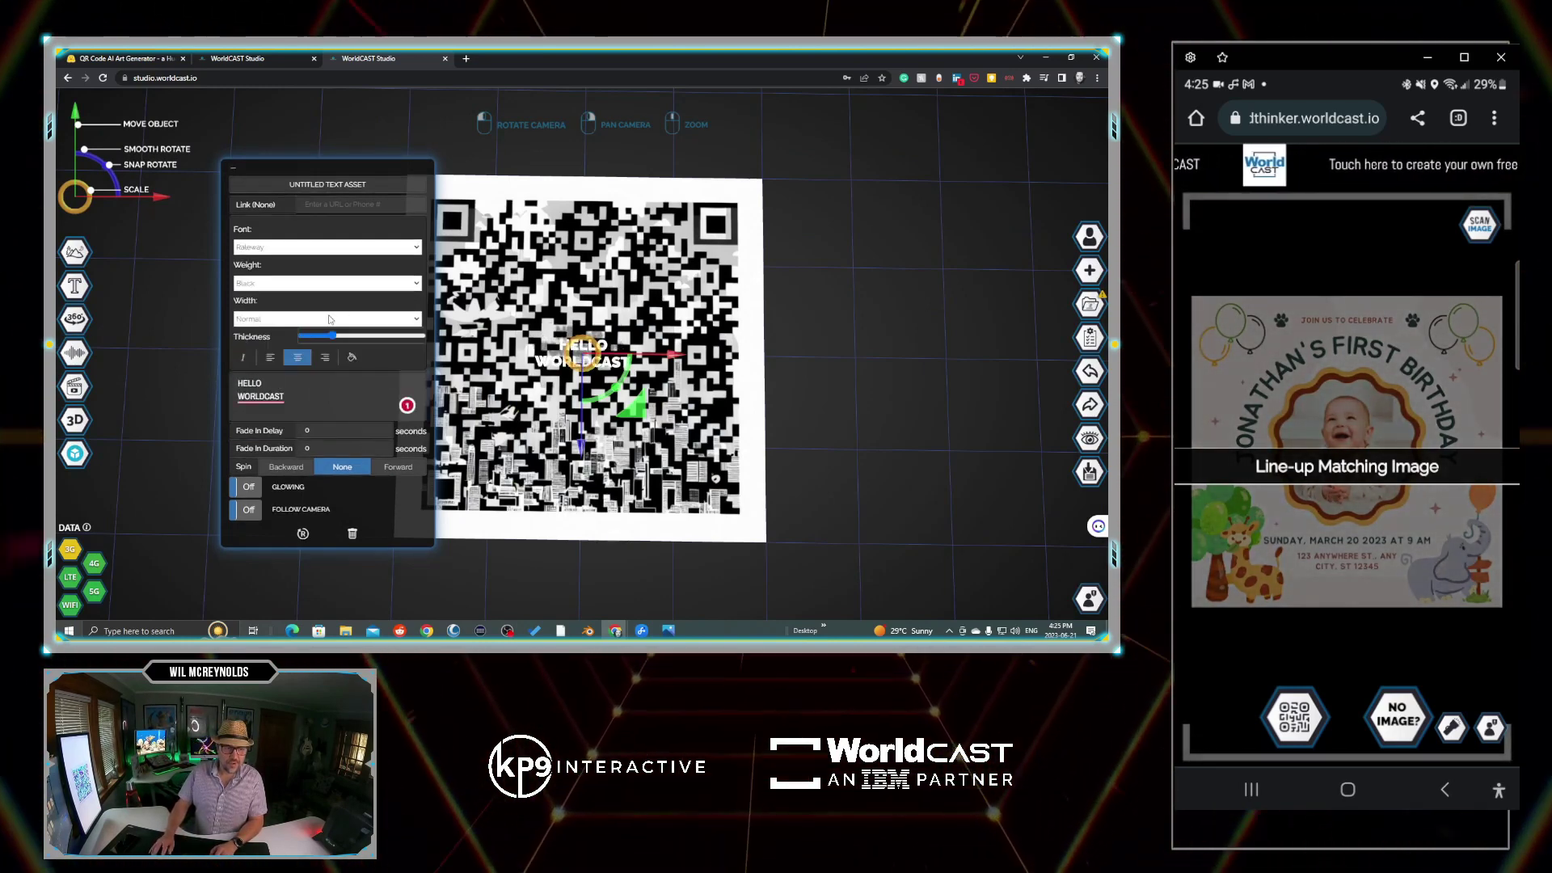
left_click(351, 356)
left_click(400, 194)
left_click(453, 212)
left_click(469, 325)
left_click(74, 453)
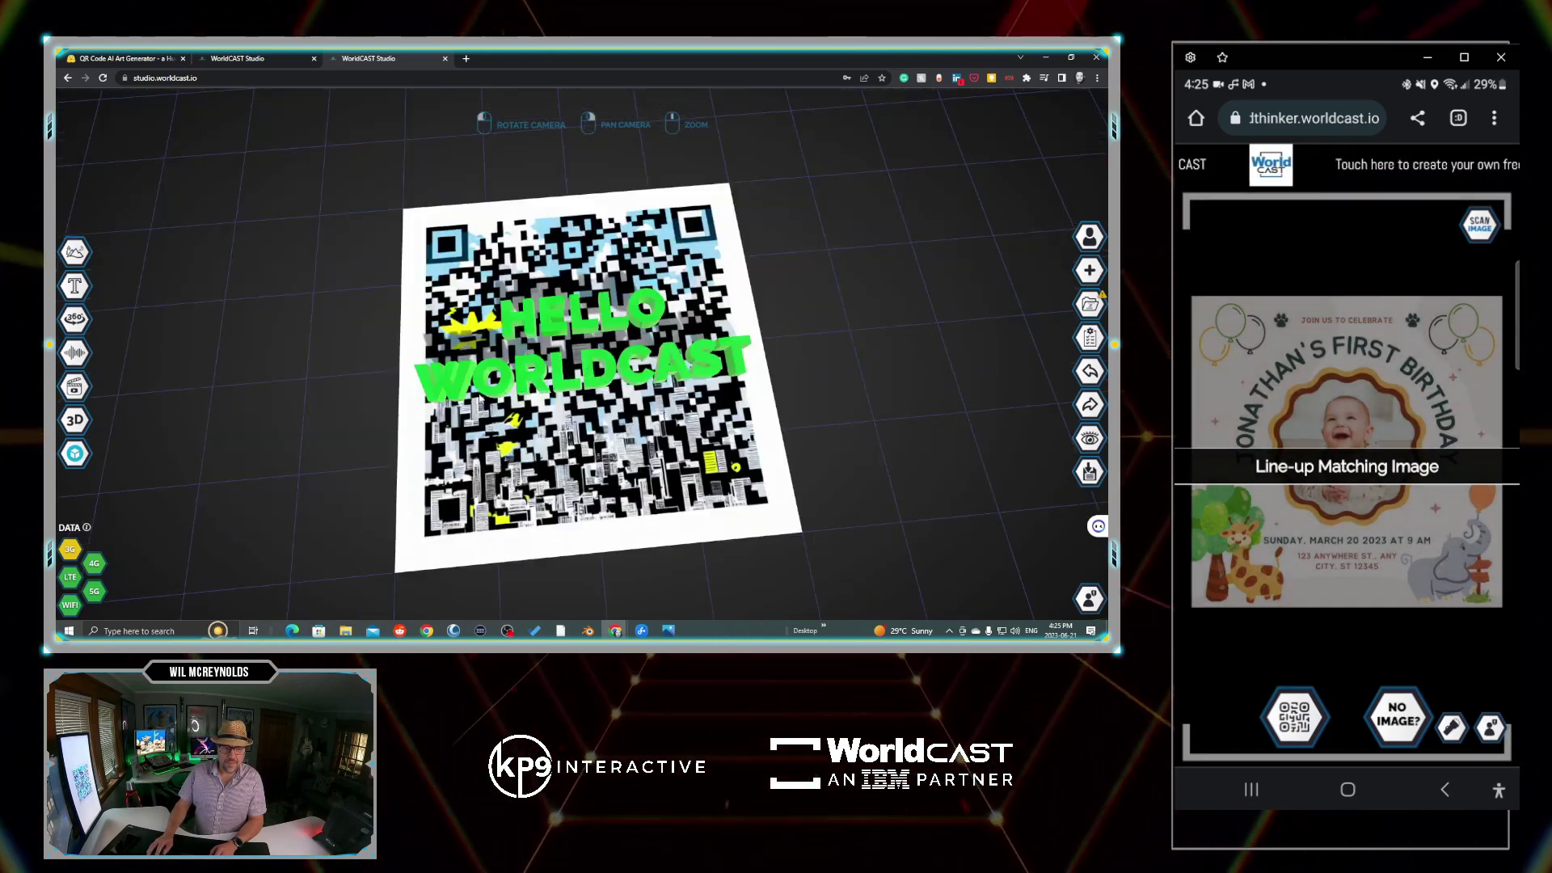
- Search Sketchfab for animated 'BIRD' models and import the Phoenix Bird
left_click(122, 451)
left_click(500, 213)
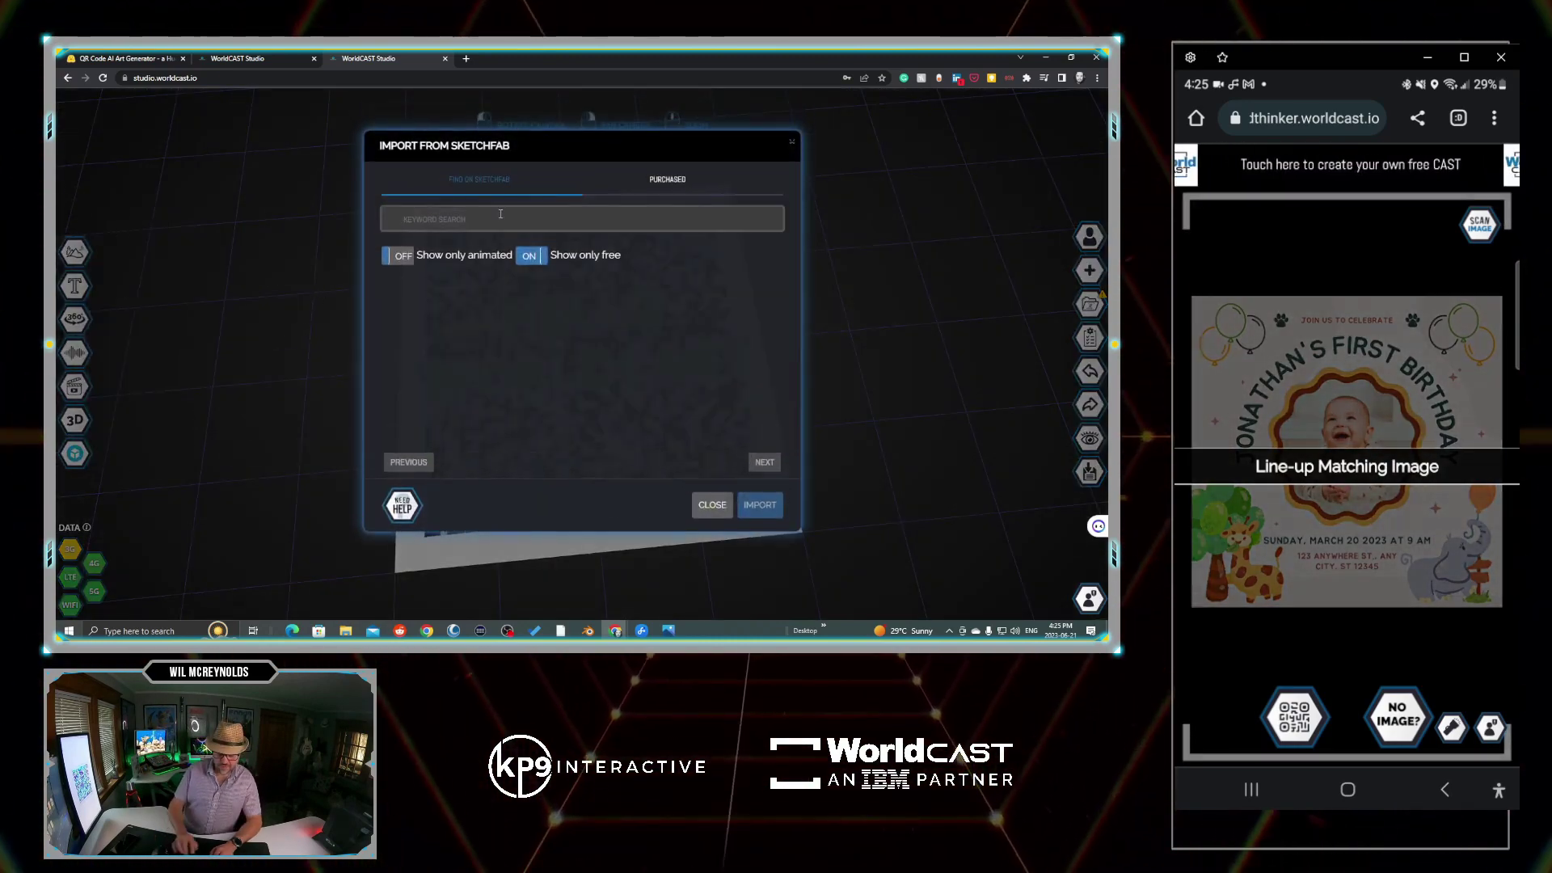
type("BRI")
key("BackSpace")
key("BackSpace")
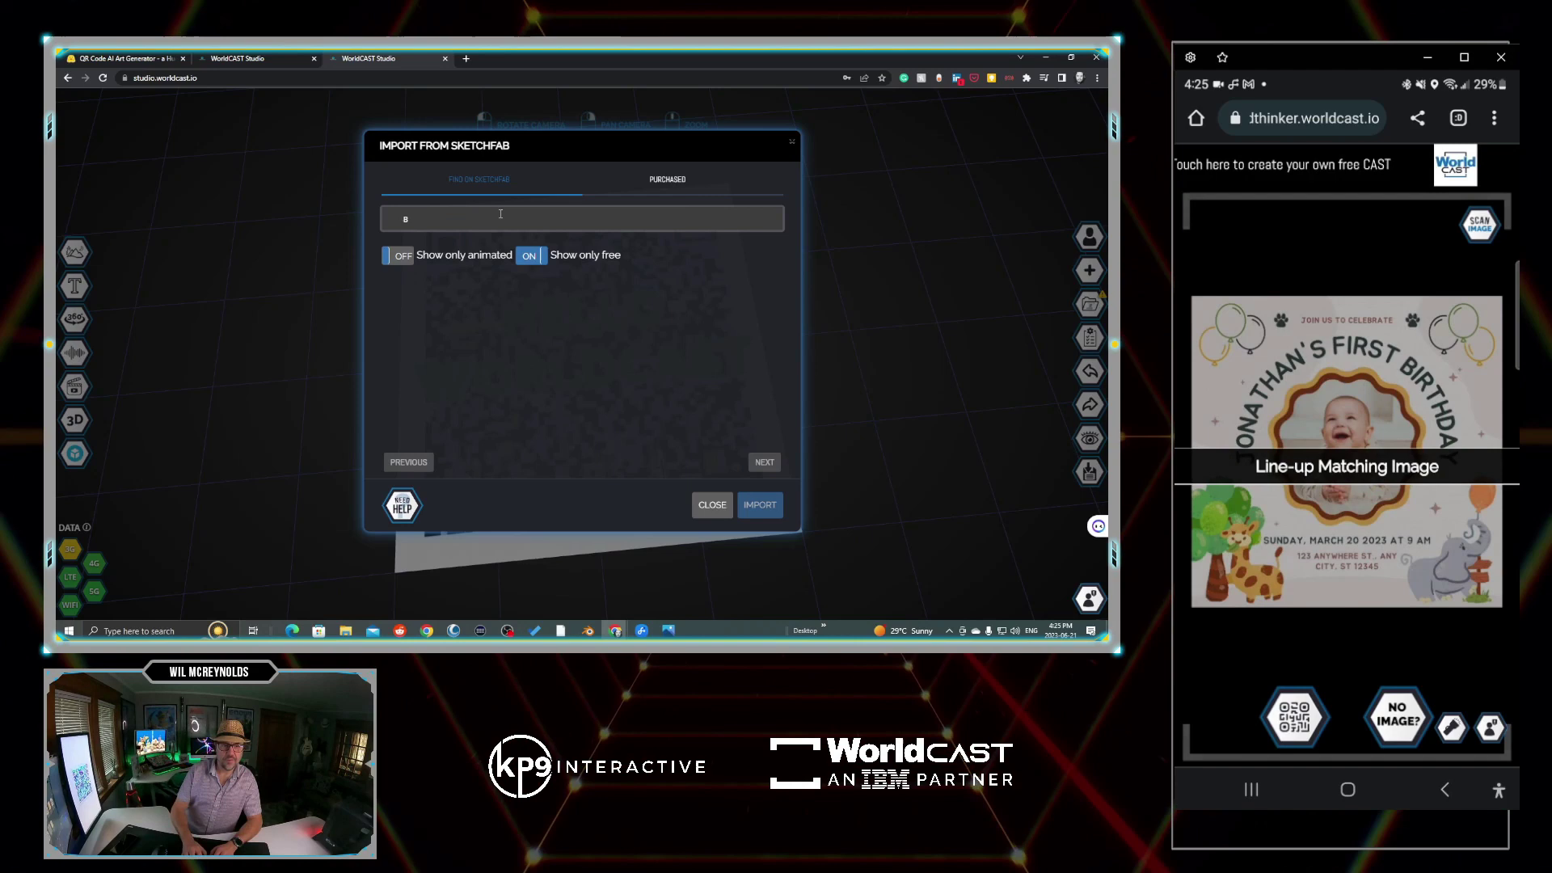
type("IRD")
left_click(397, 256)
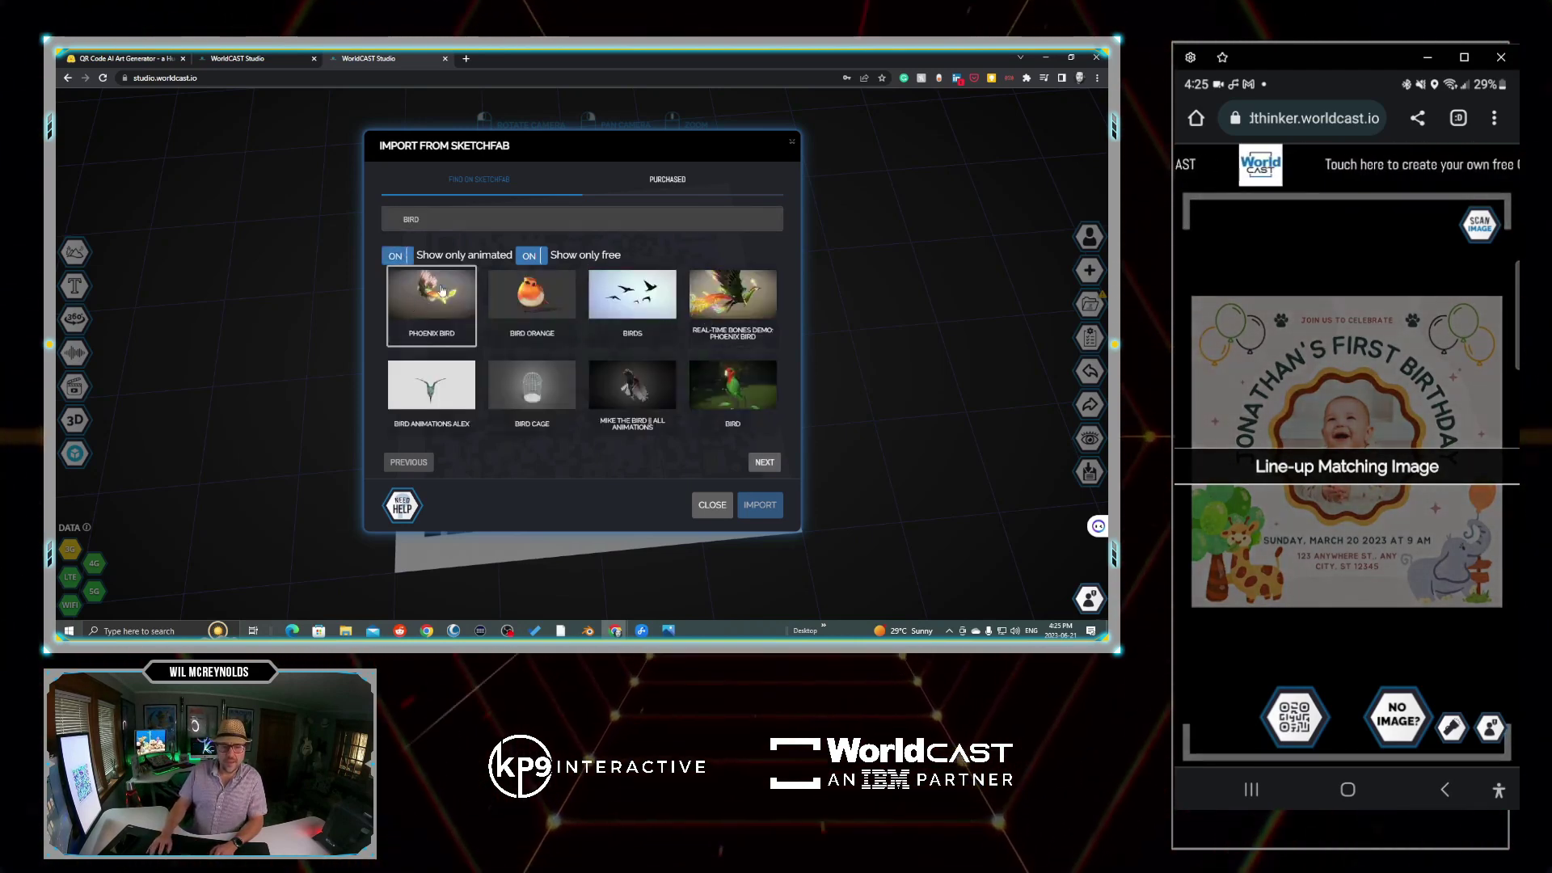
left_click(432, 297)
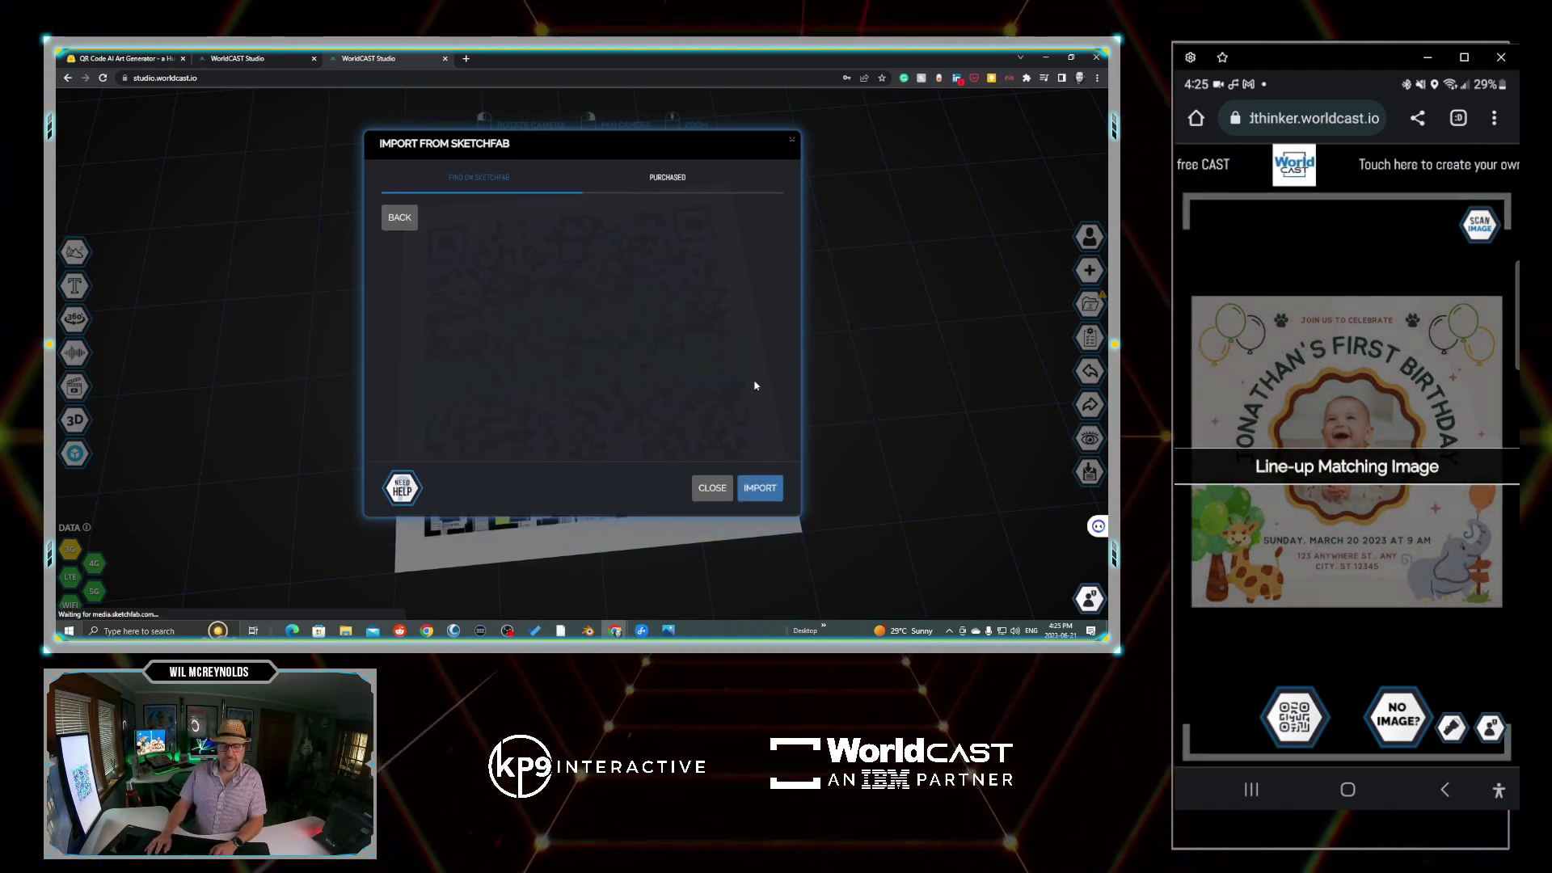
left_click(760, 487)
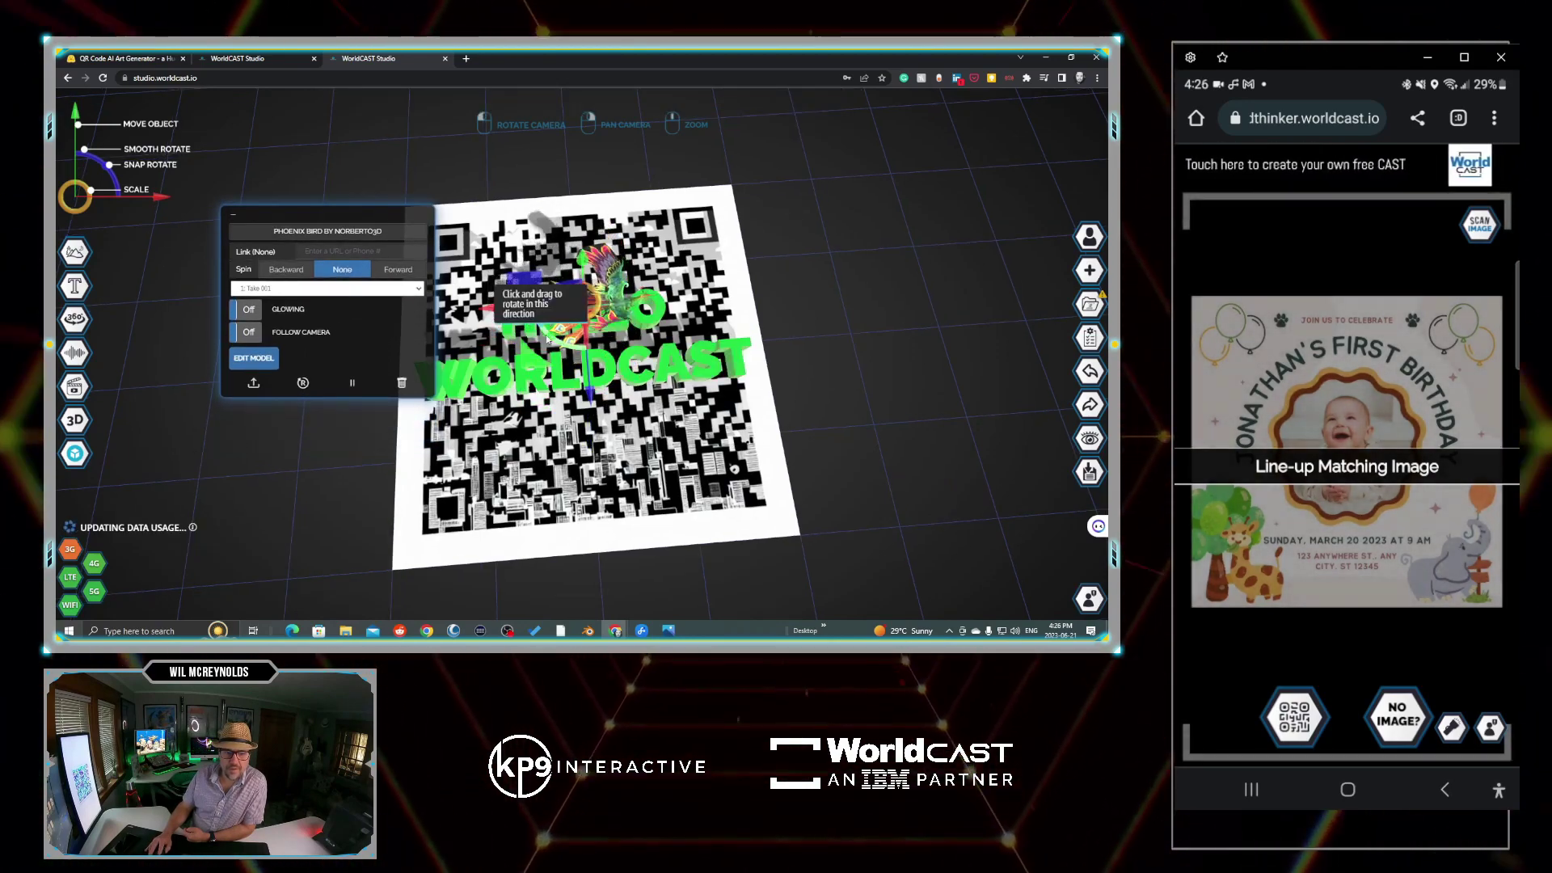
- Position the phoenix model below the green HELLO WORLDCAST text
left_click_drag(547, 340, 747, 319)
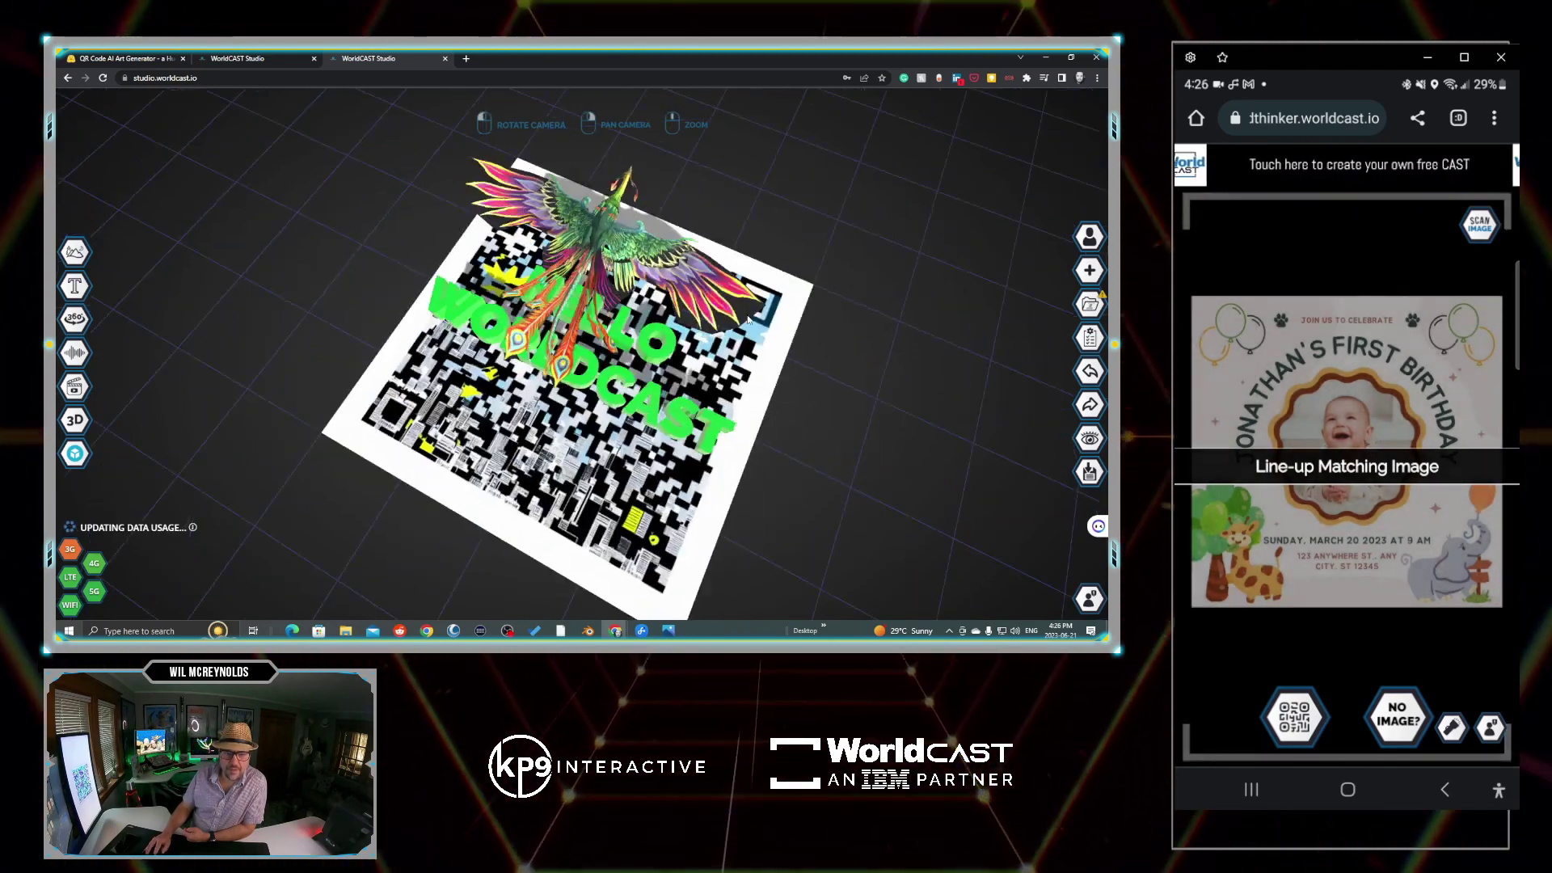
left_click(748, 319)
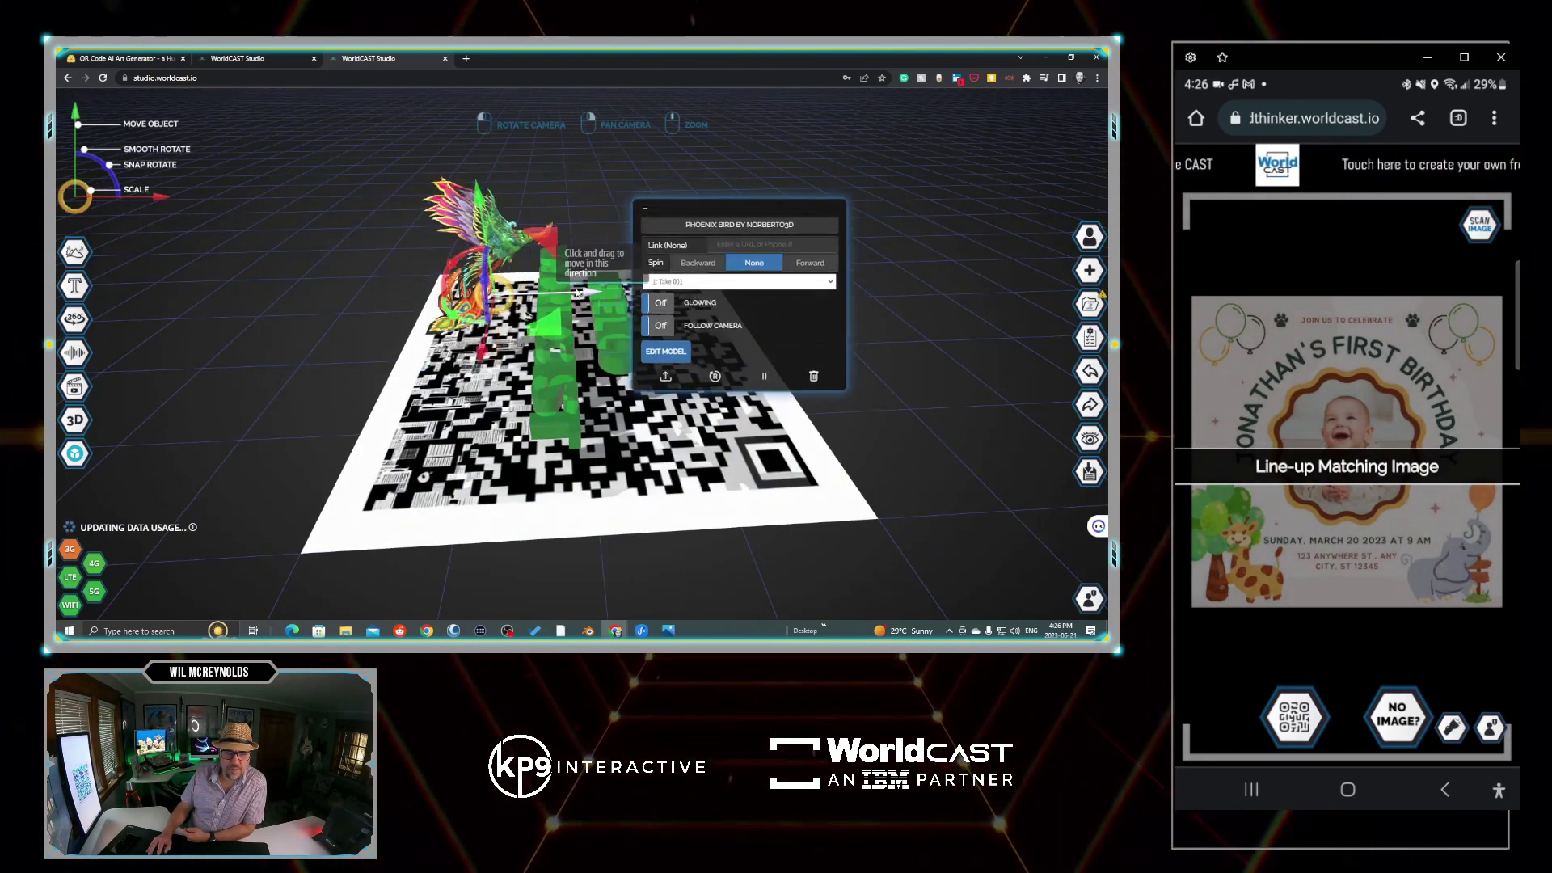
left_click(595, 321)
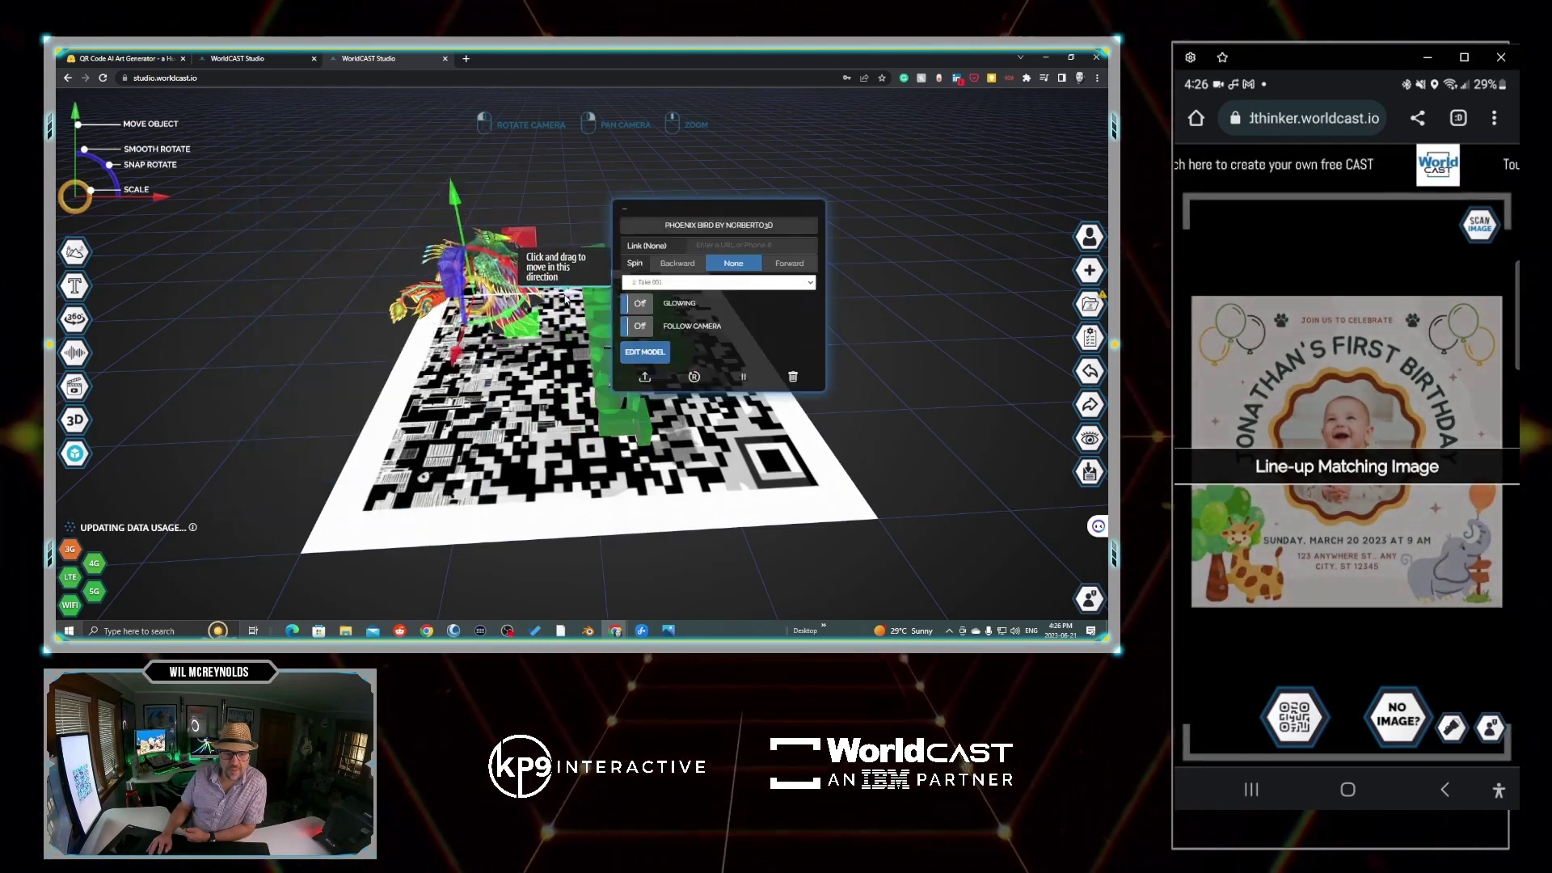
- Save the cast with its QR art, green text and phoenix, then return to the studio
left_click(736, 343)
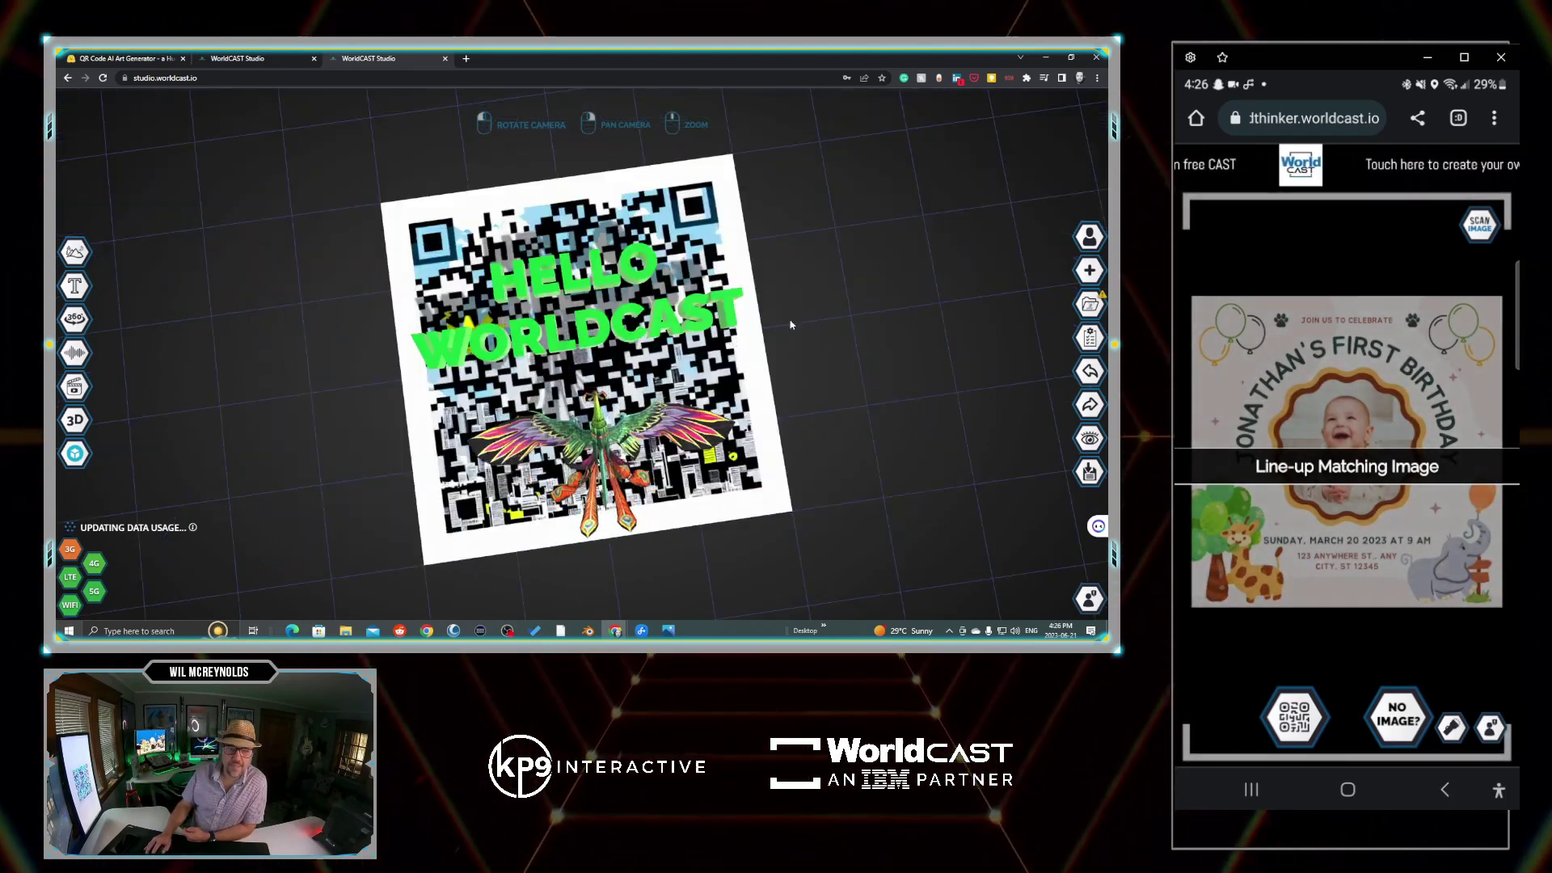
left_click(1088, 471)
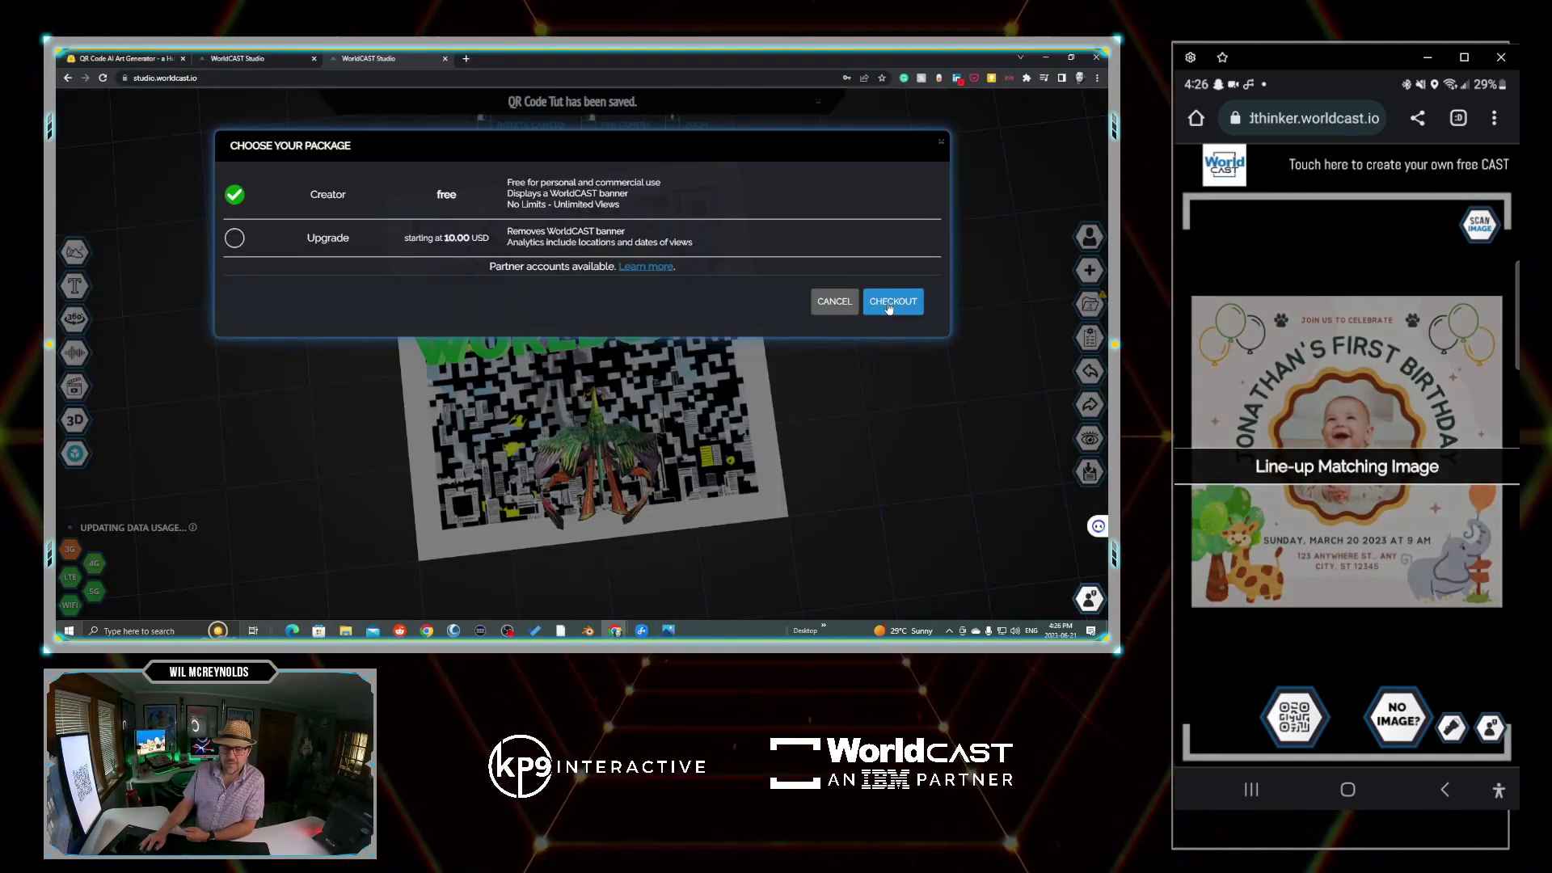
left_click(889, 301)
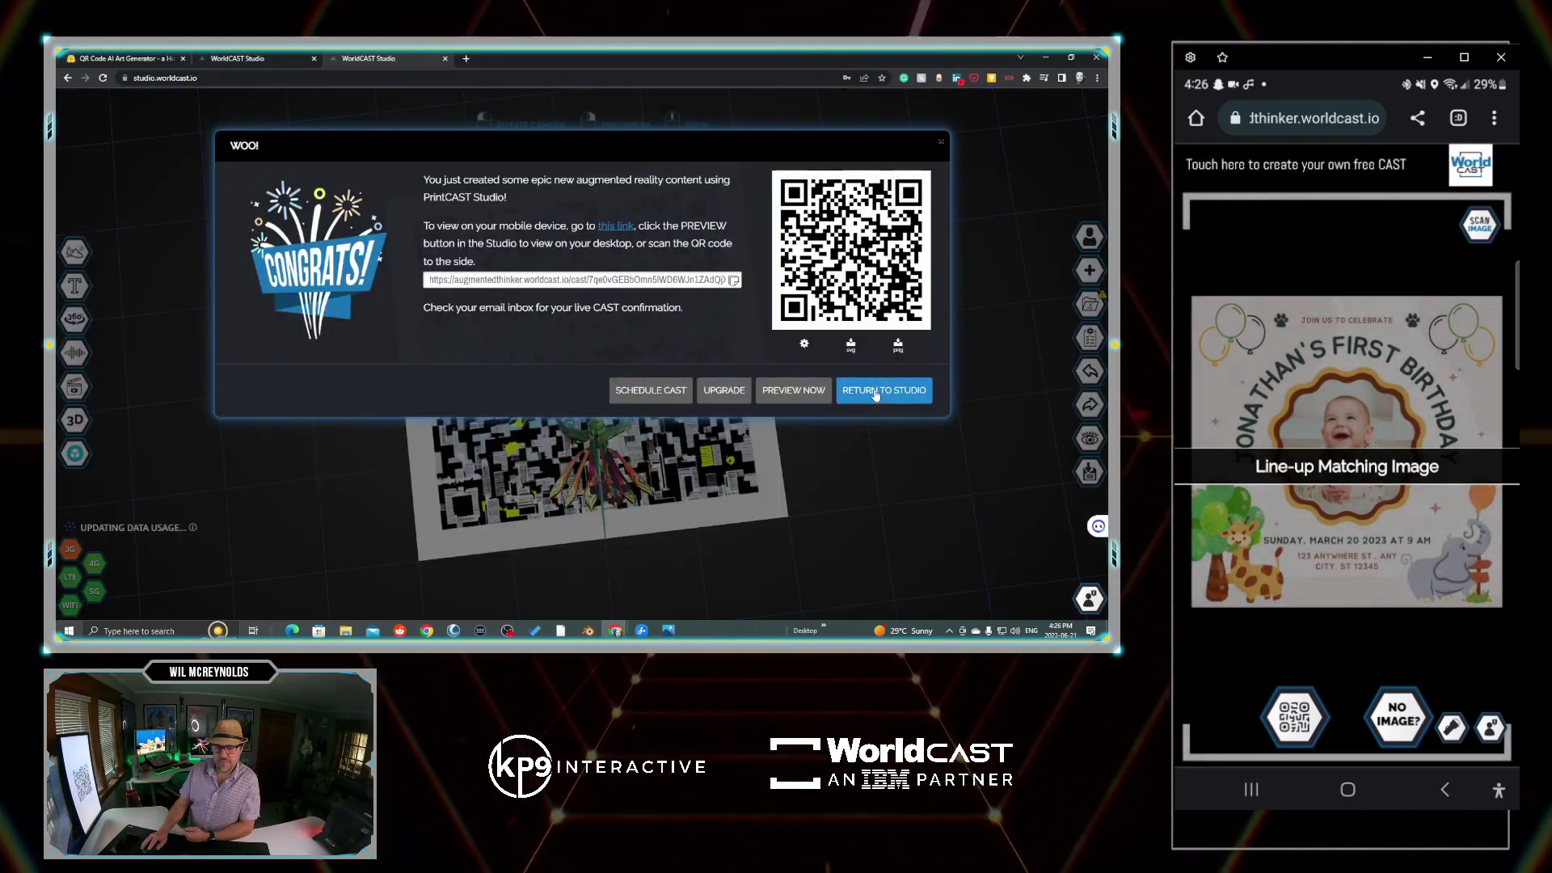
left_click(875, 392)
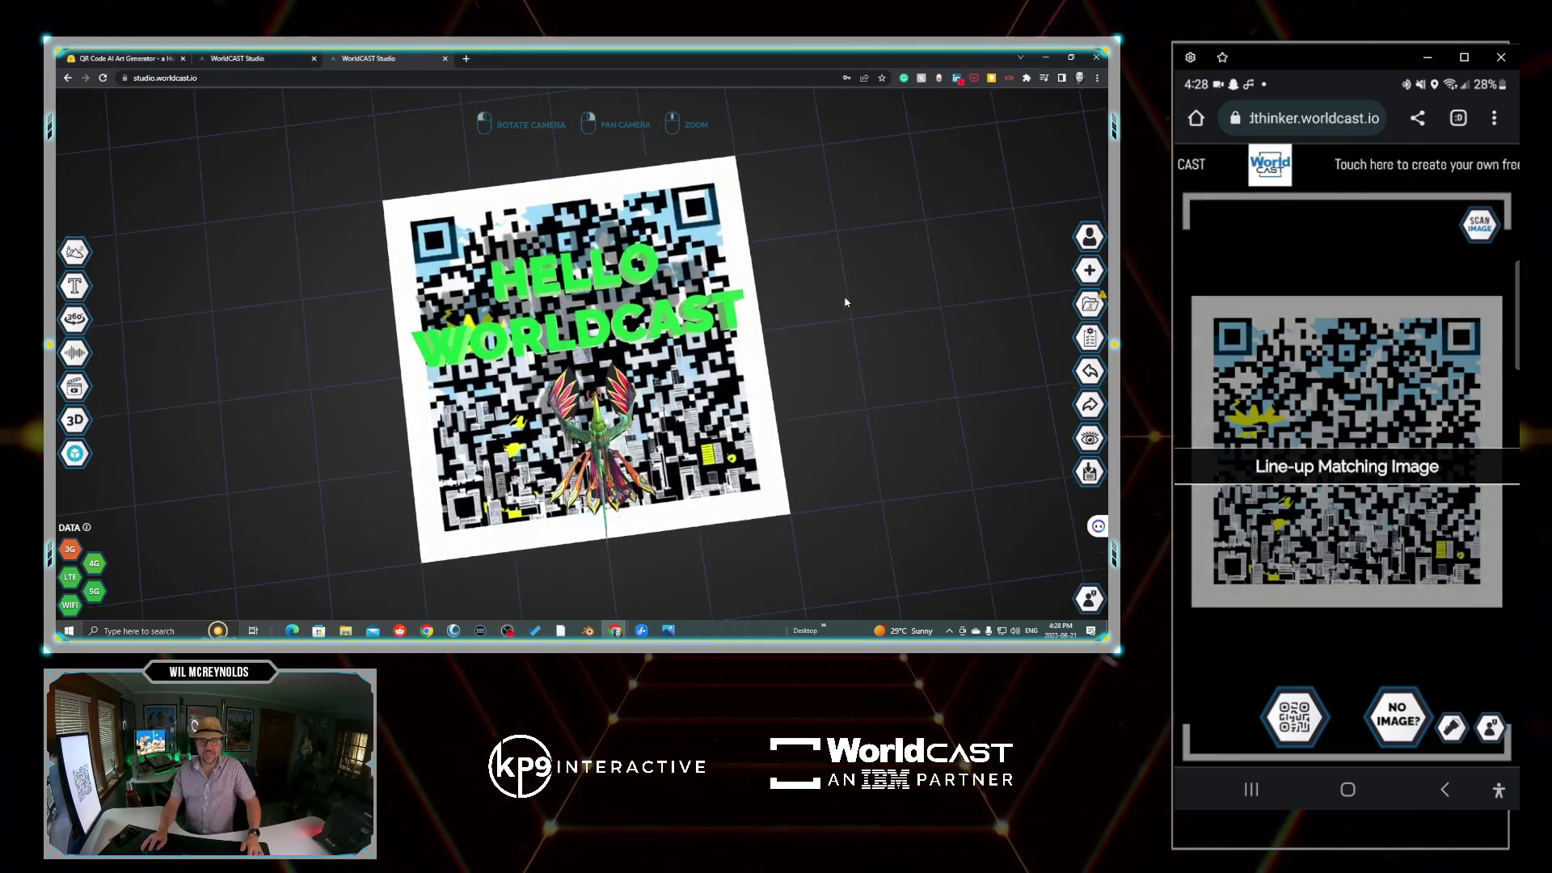
left_click_drag(846, 302, 831, 308)
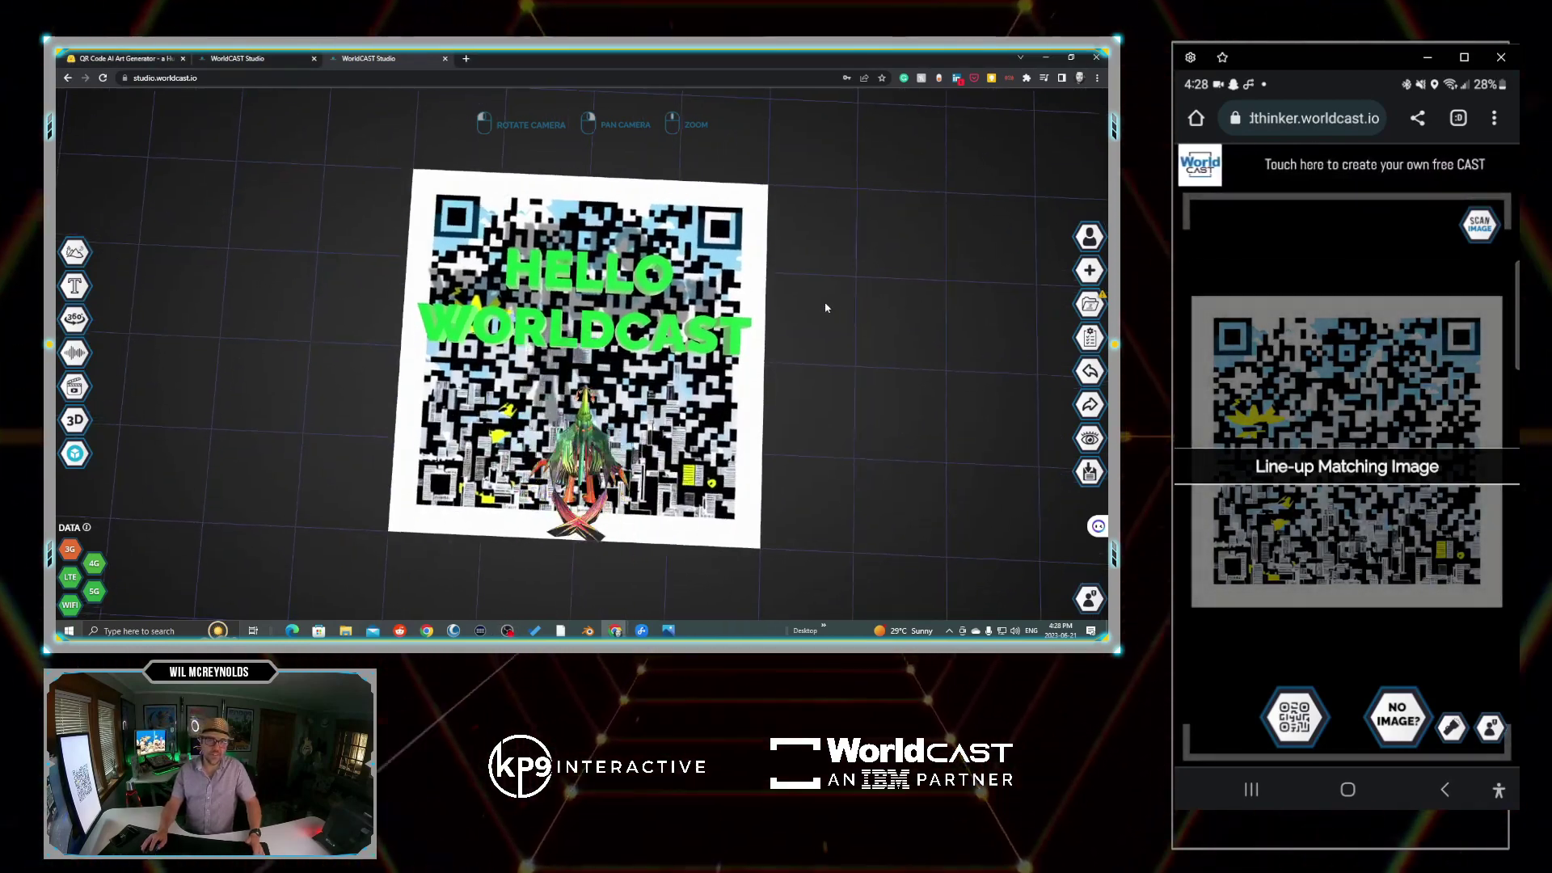